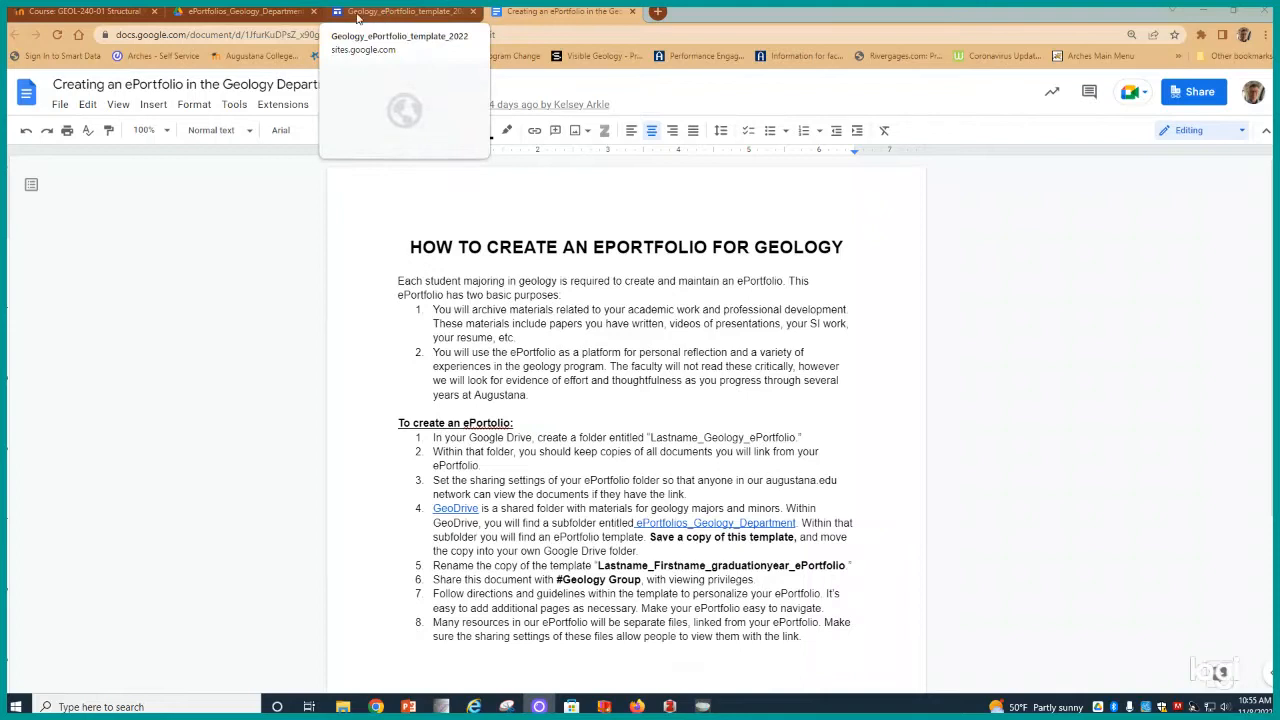
- Create a new folder named Fryxell_Fritiof_2023_ePortfolio in the ePortfolios_Geology_Department Drive folder
left_click(231, 12)
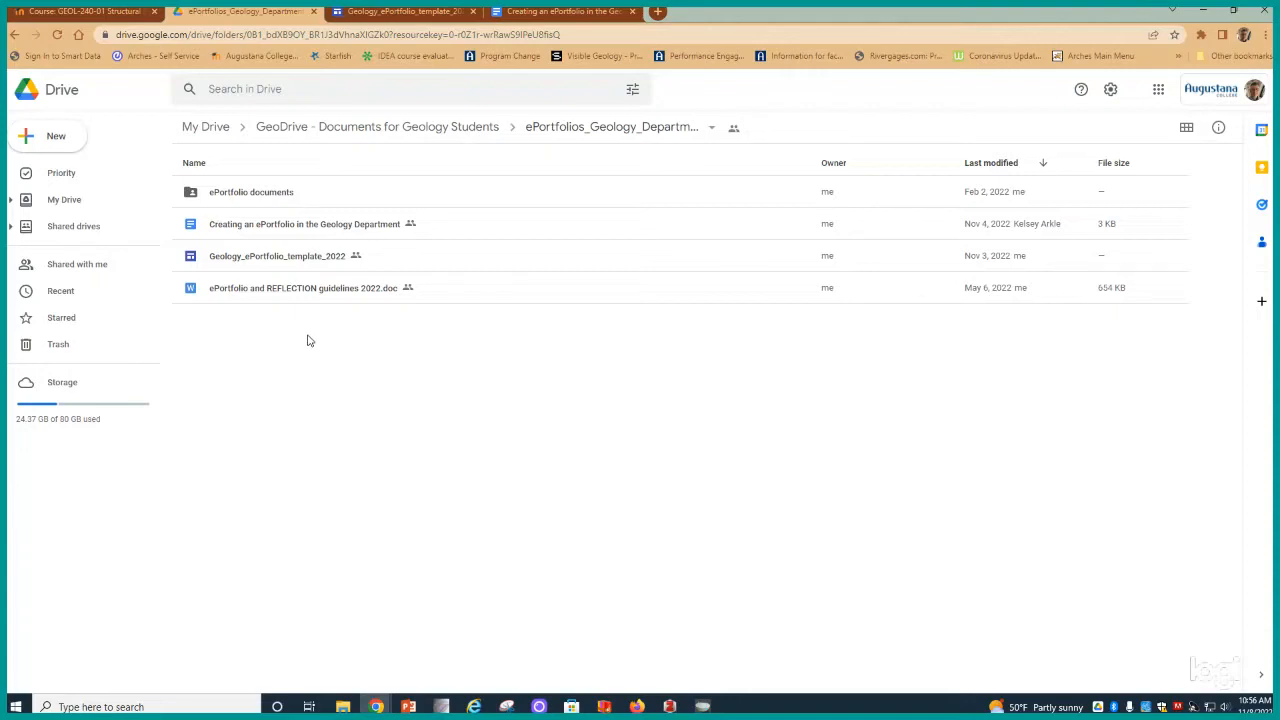
right_click(229, 360)
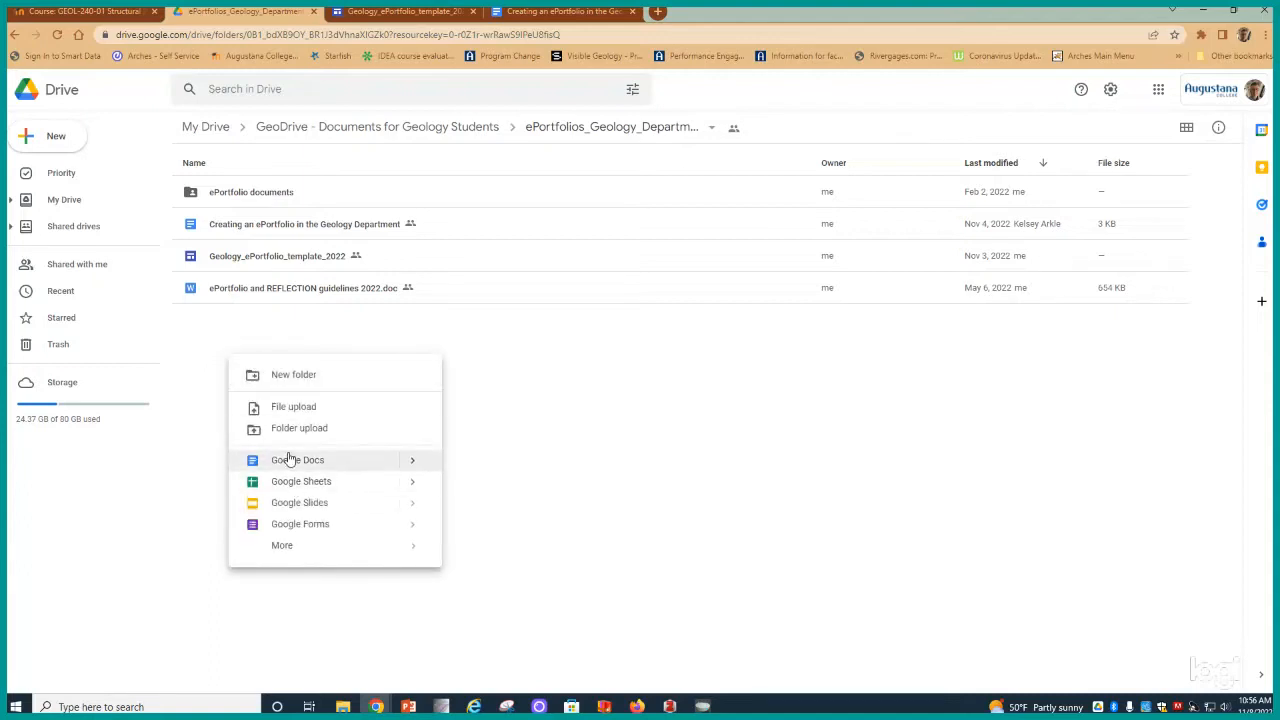
left_click(293, 378)
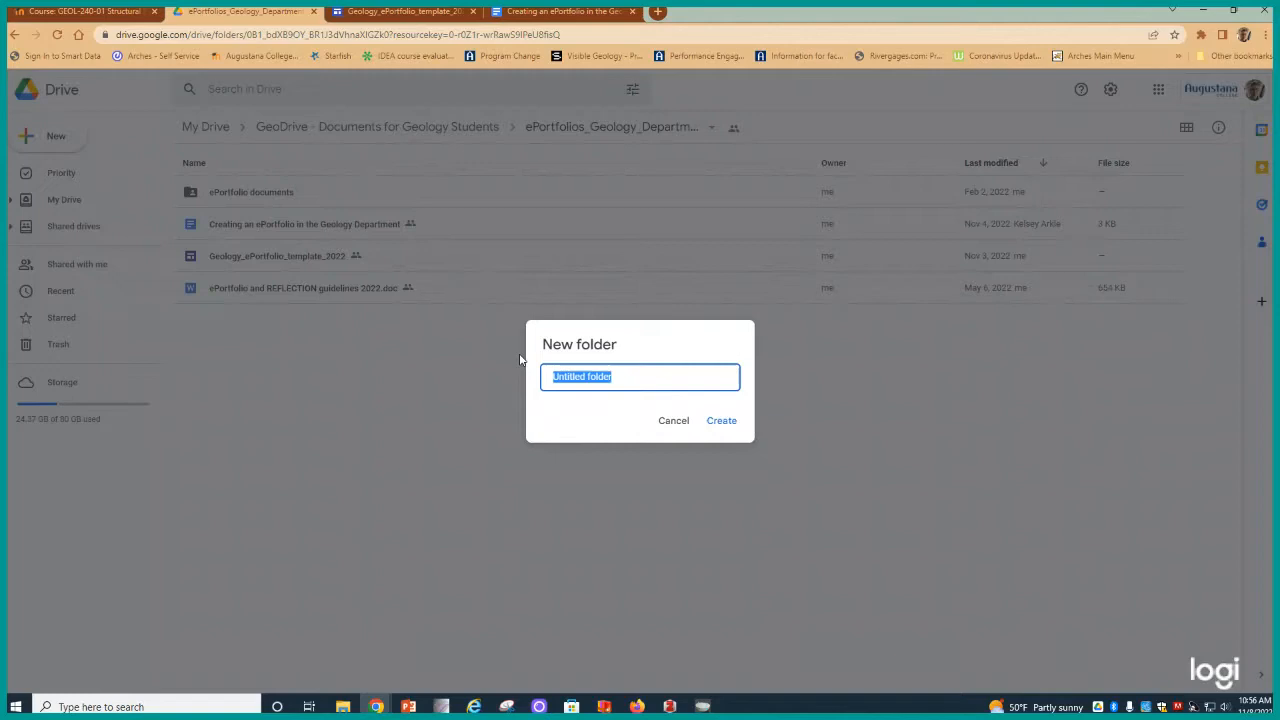
type("Frys")
type("xell")
type("_F")
type("ritiof")
type("_202")
type("3")
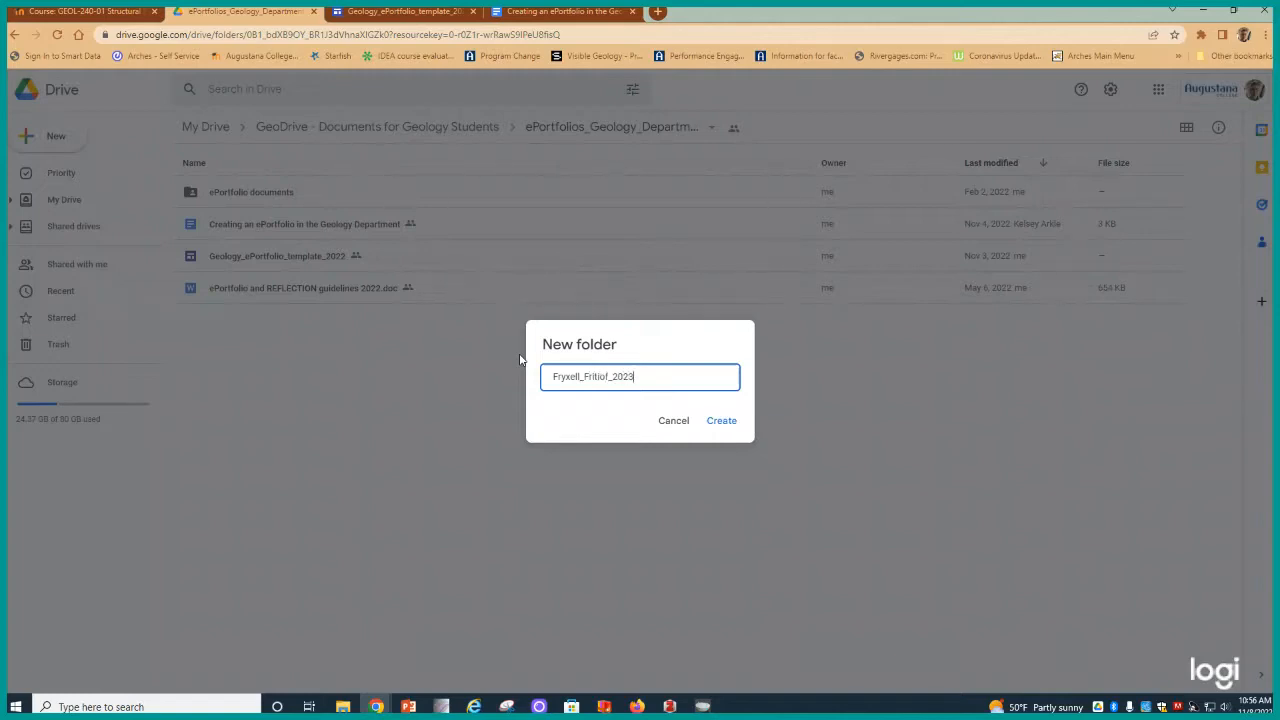
type("_ePortfolio")
left_click(720, 422)
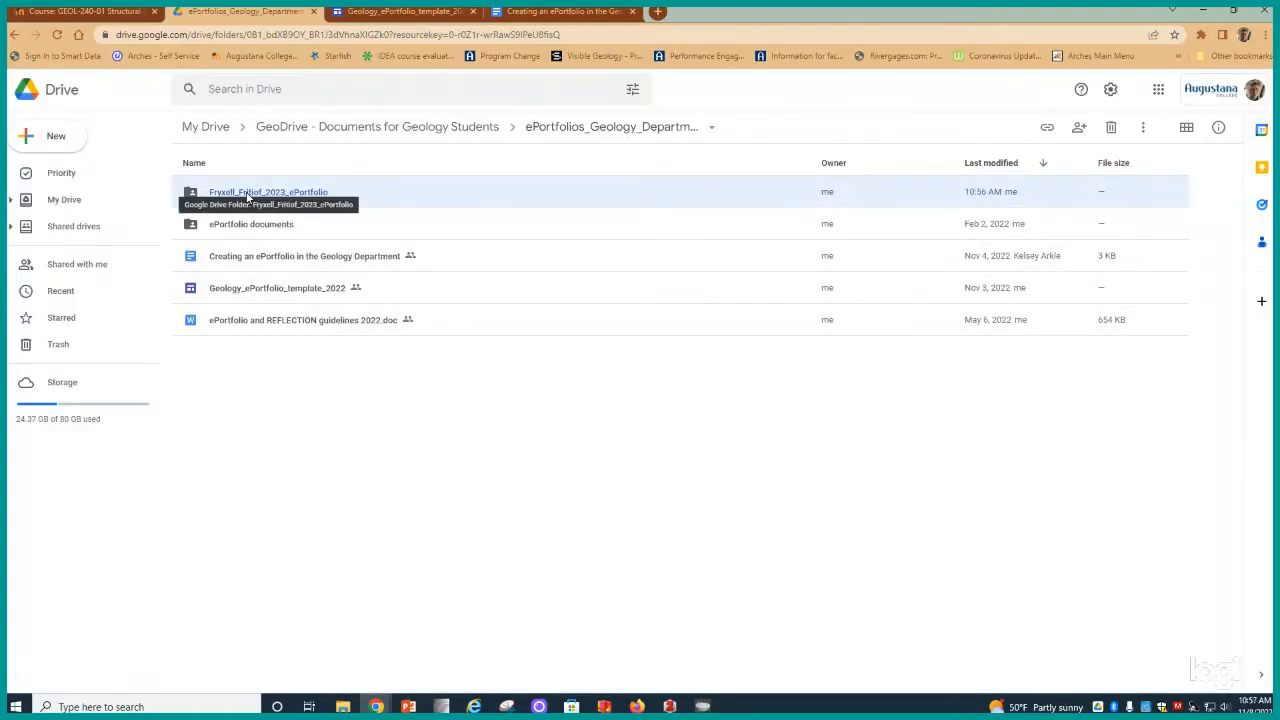
- Share the new folder with #Geology Group as Viewer, without notifying people
right_click(247, 197)
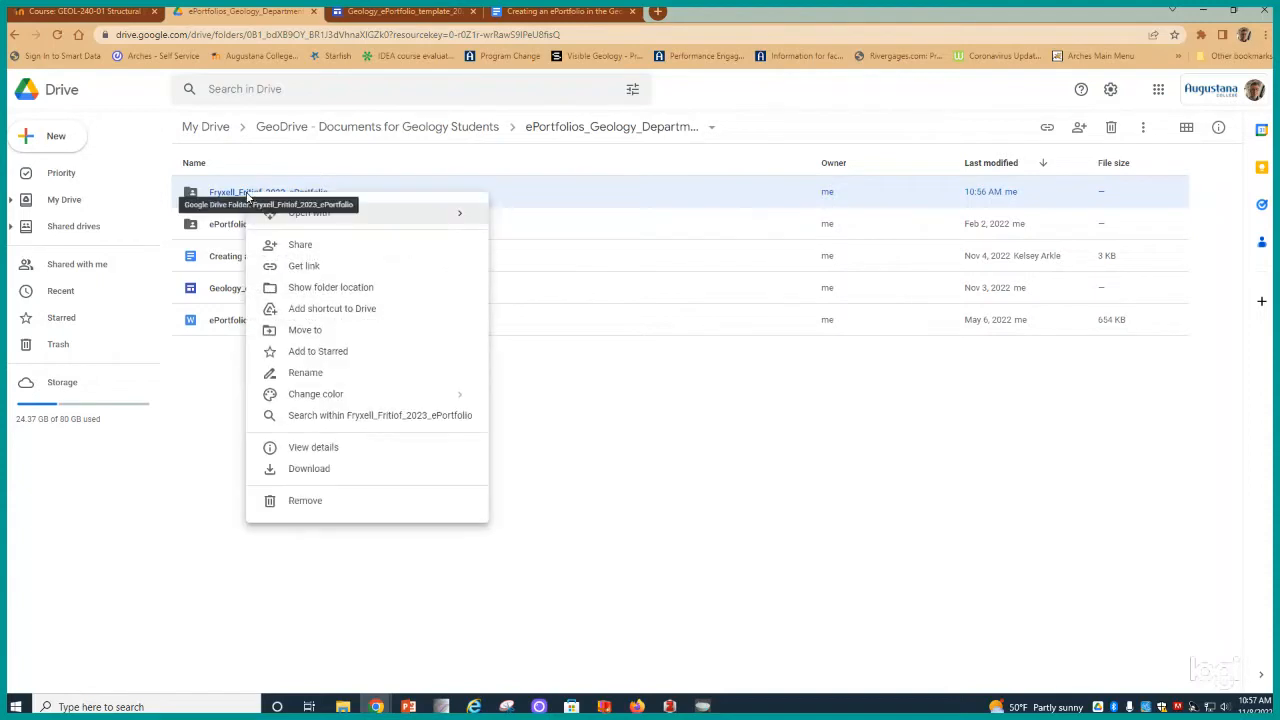
left_click(298, 247)
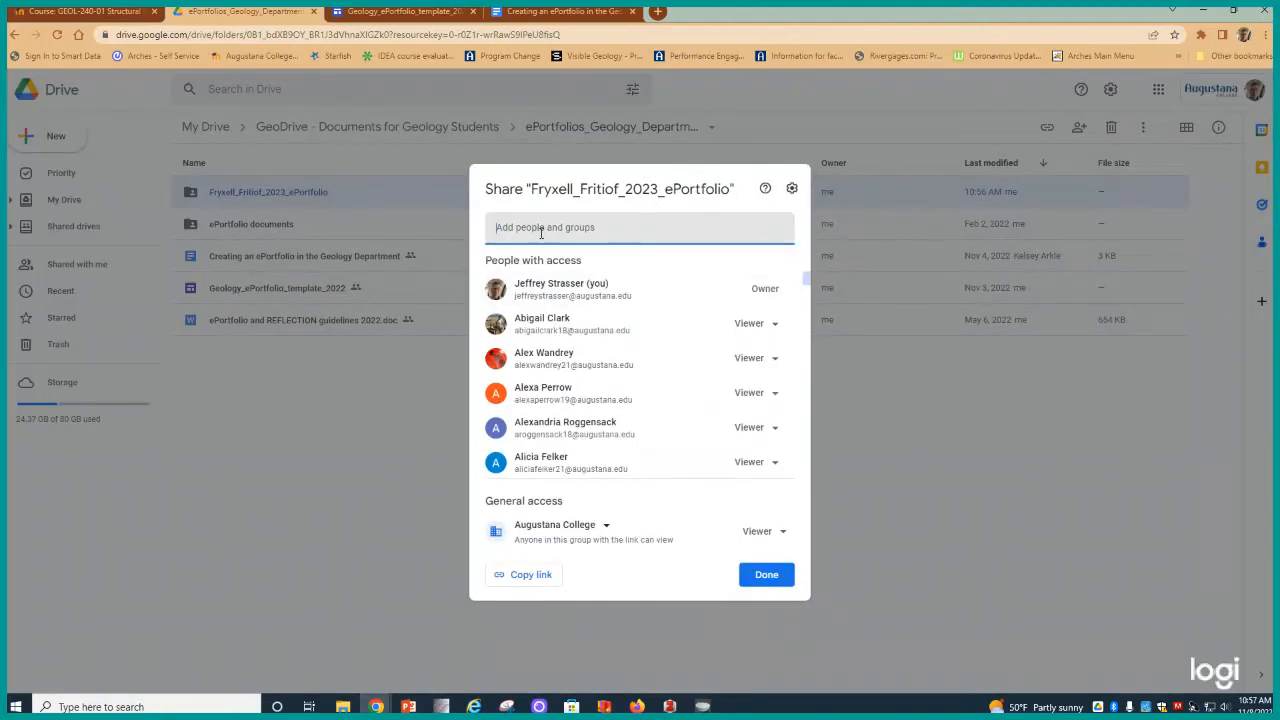
type("#geo")
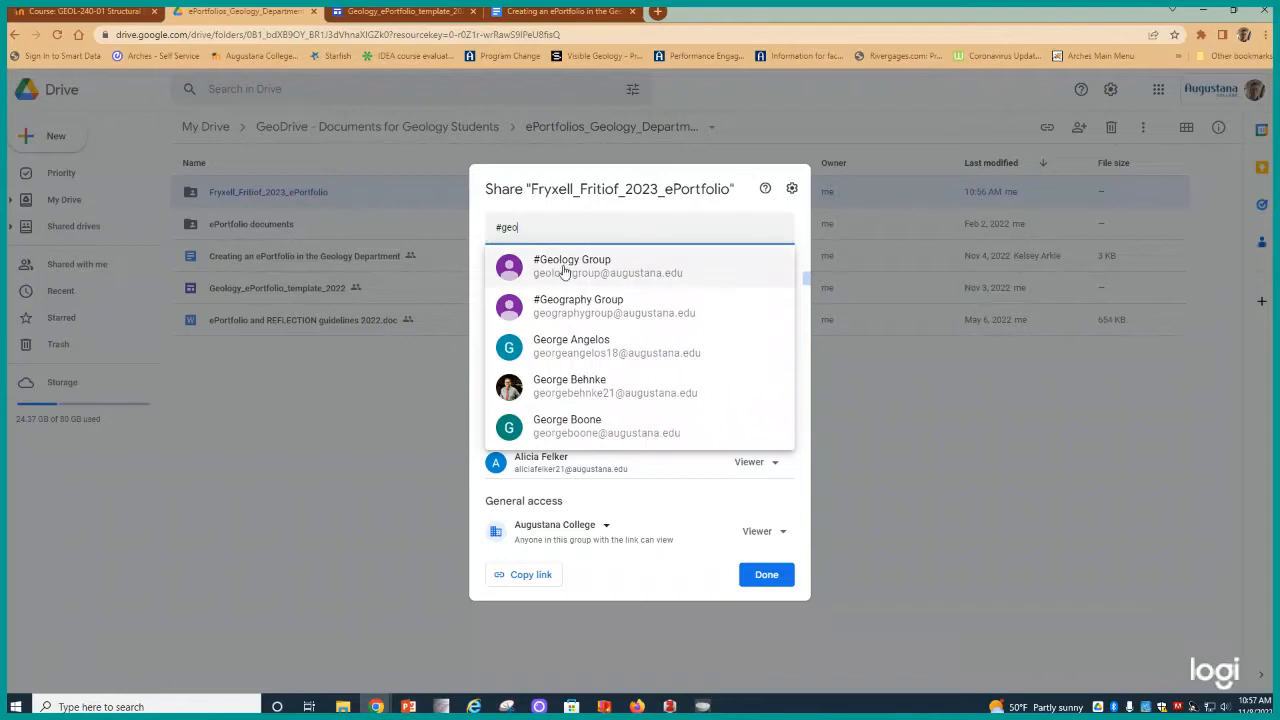
left_click(572, 263)
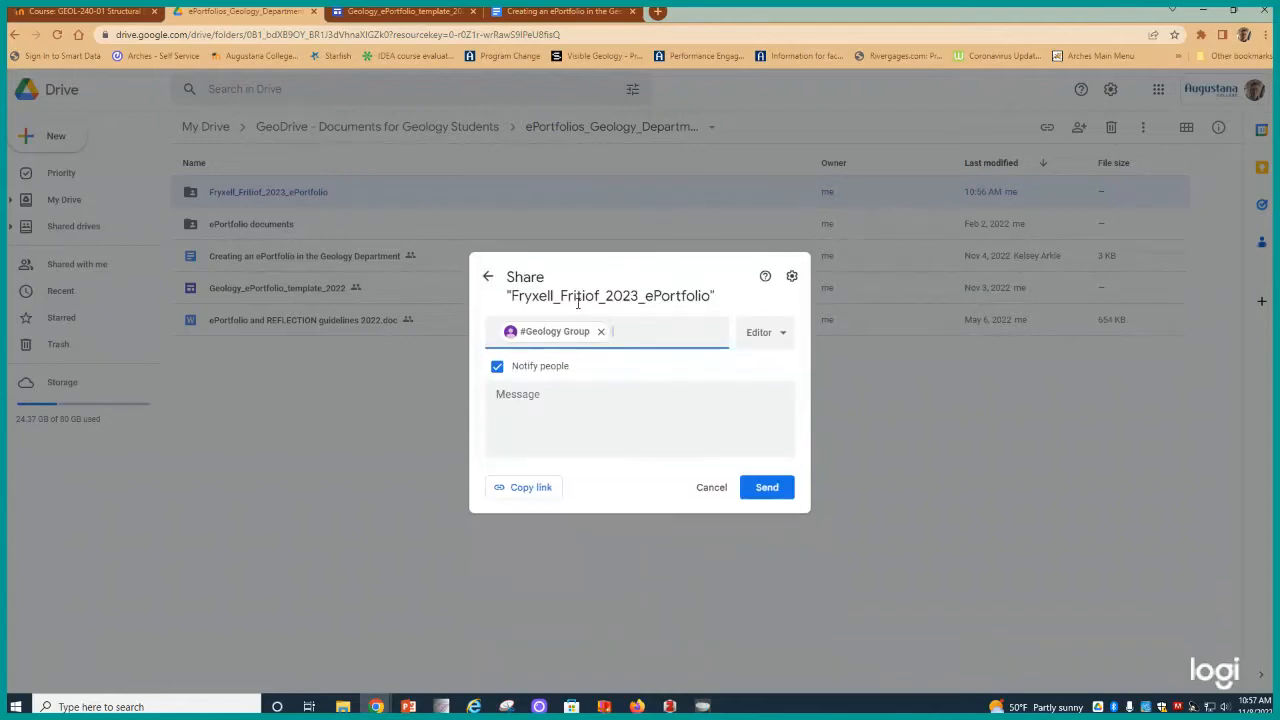
left_click(498, 368)
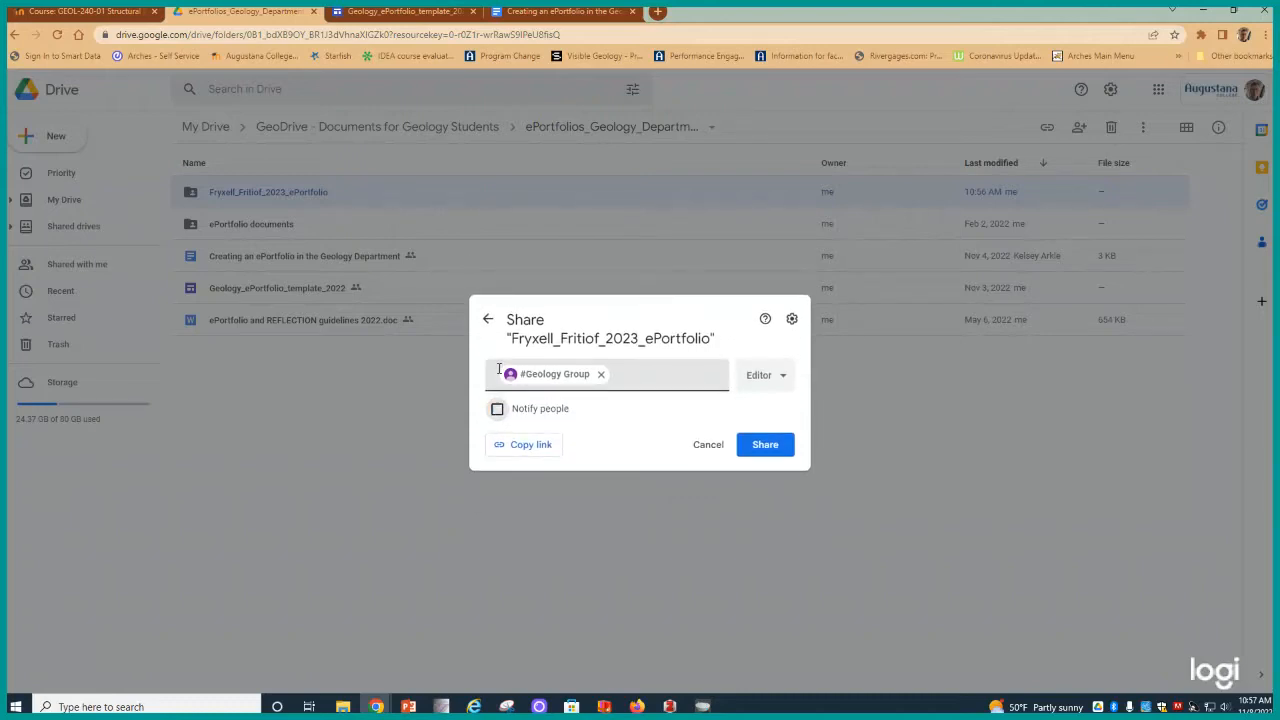
left_click(763, 380)
left_click(785, 410)
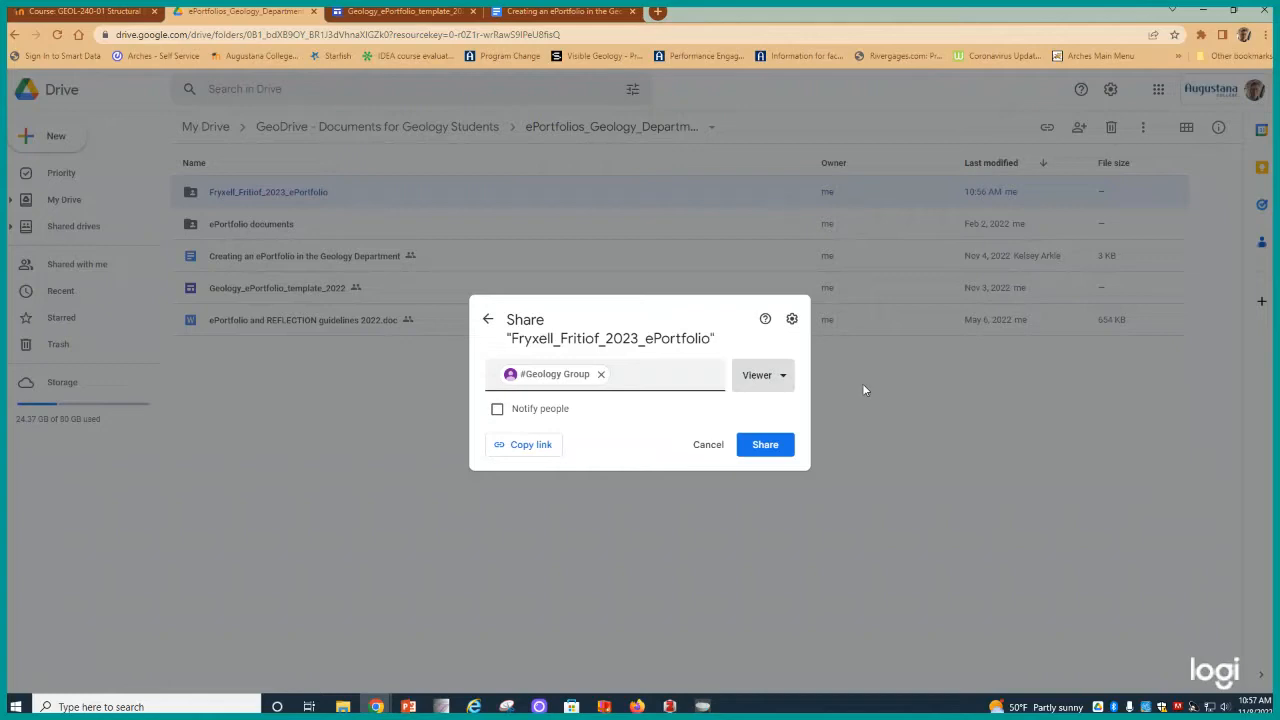
left_click(765, 447)
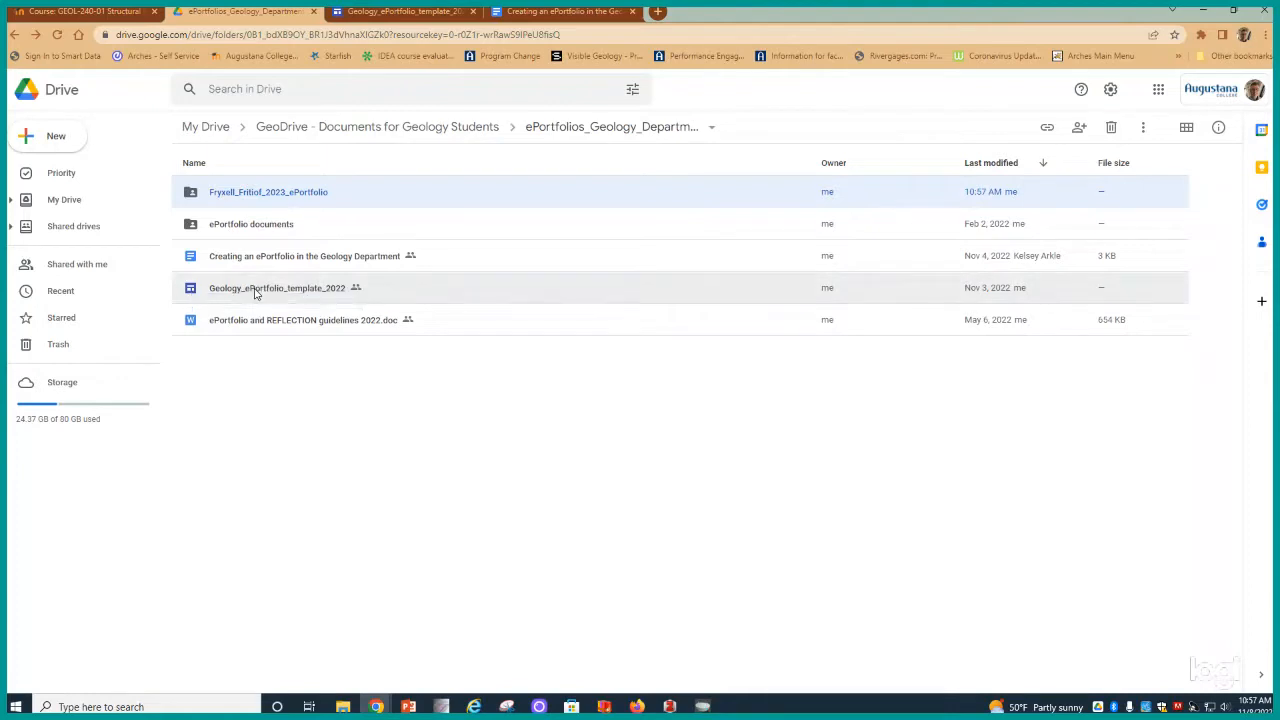
- Make a copy of Geology_ePortfolio_template_2022 and move the copy into the new ePortfolio folder
right_click(256, 293)
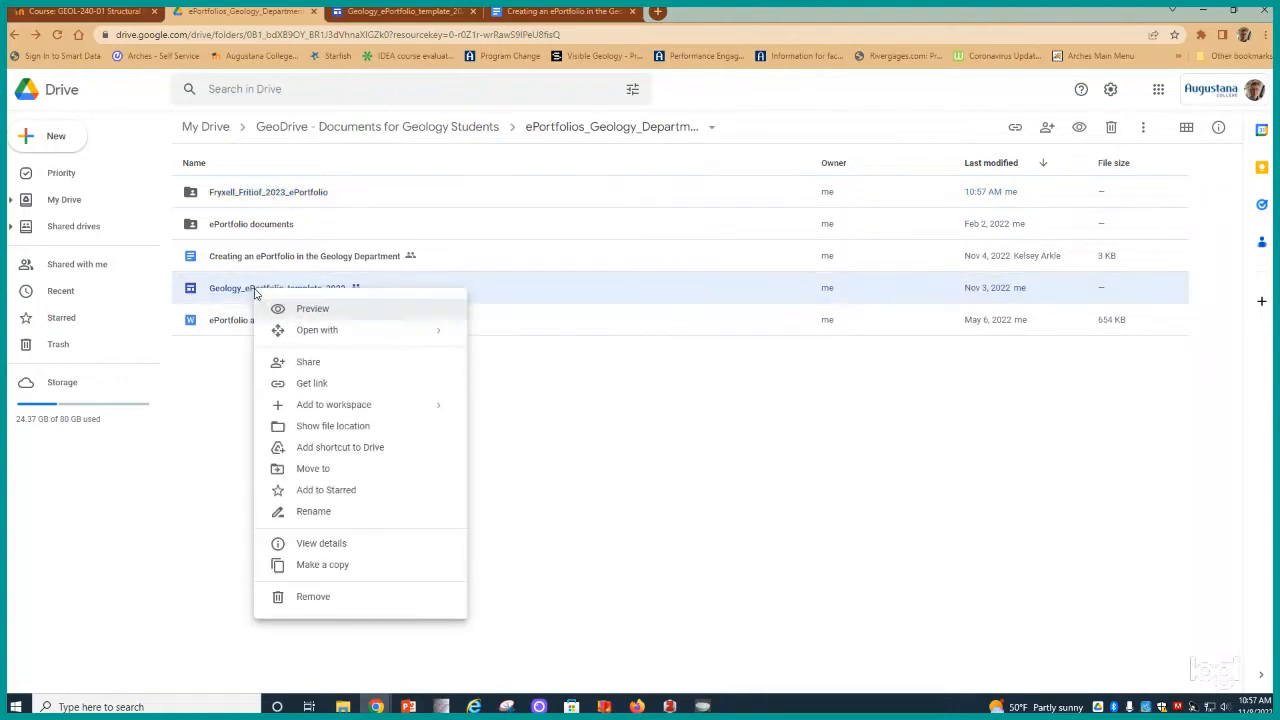
left_click(320, 564)
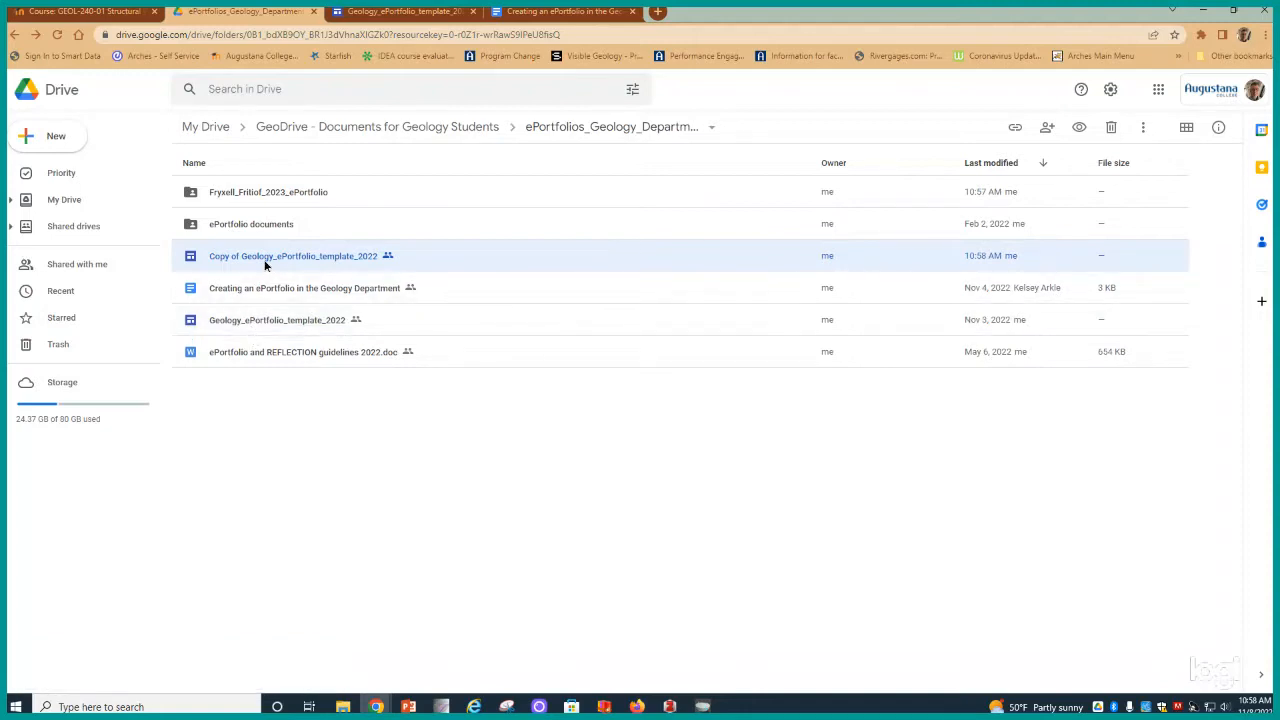
left_click_drag(266, 261, 262, 198)
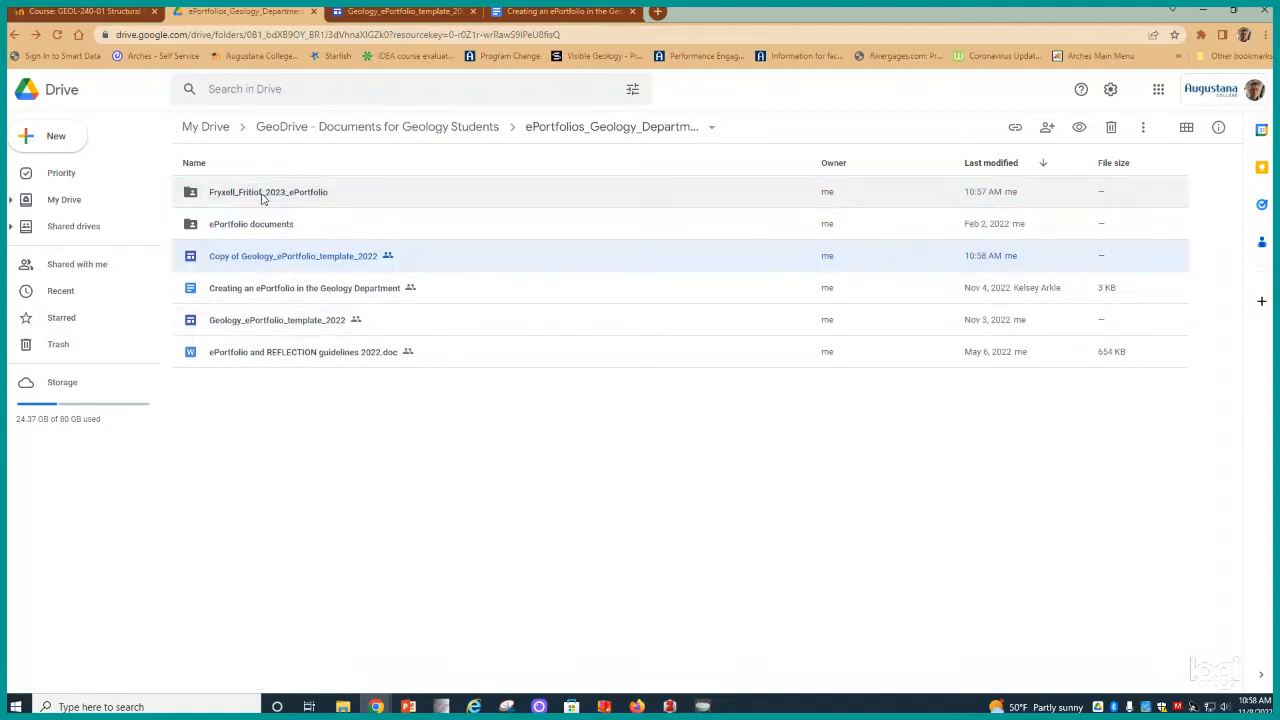
left_click(806, 434)
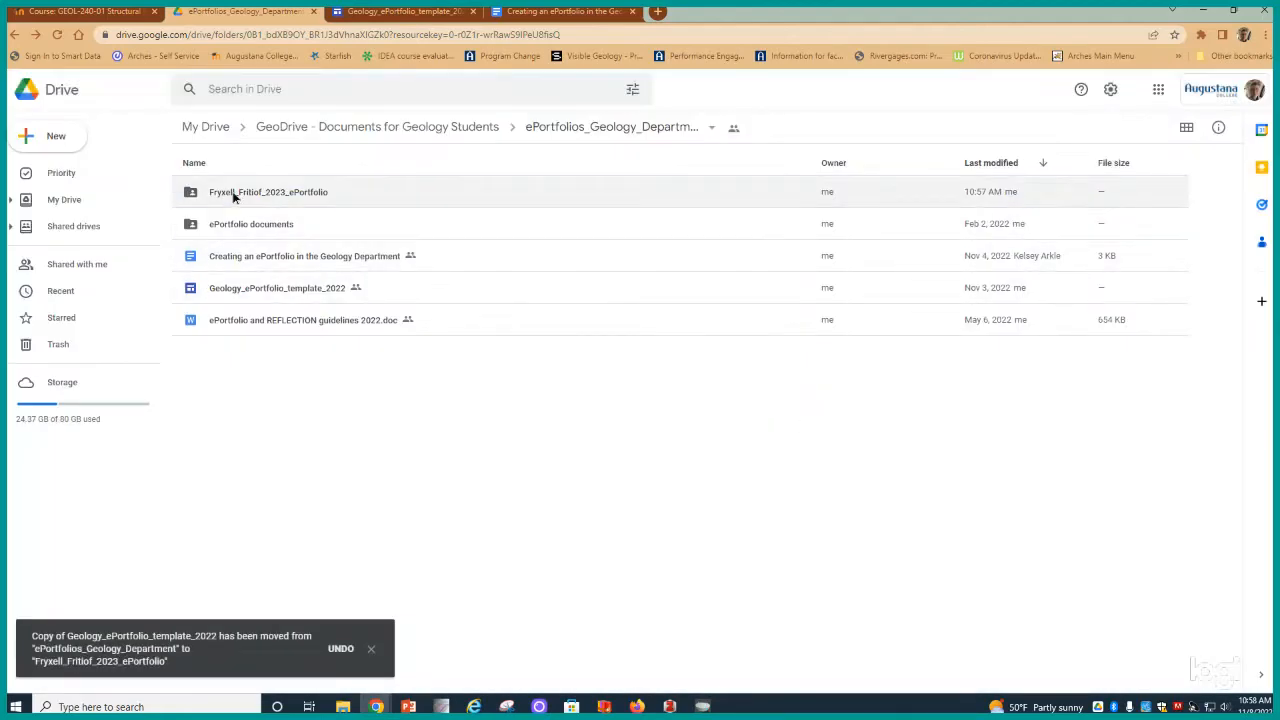
- Open the ePortfolio folder and rename the template copy to Frxyell_Fritiof_2023_ePortfolio
double_click(233, 196)
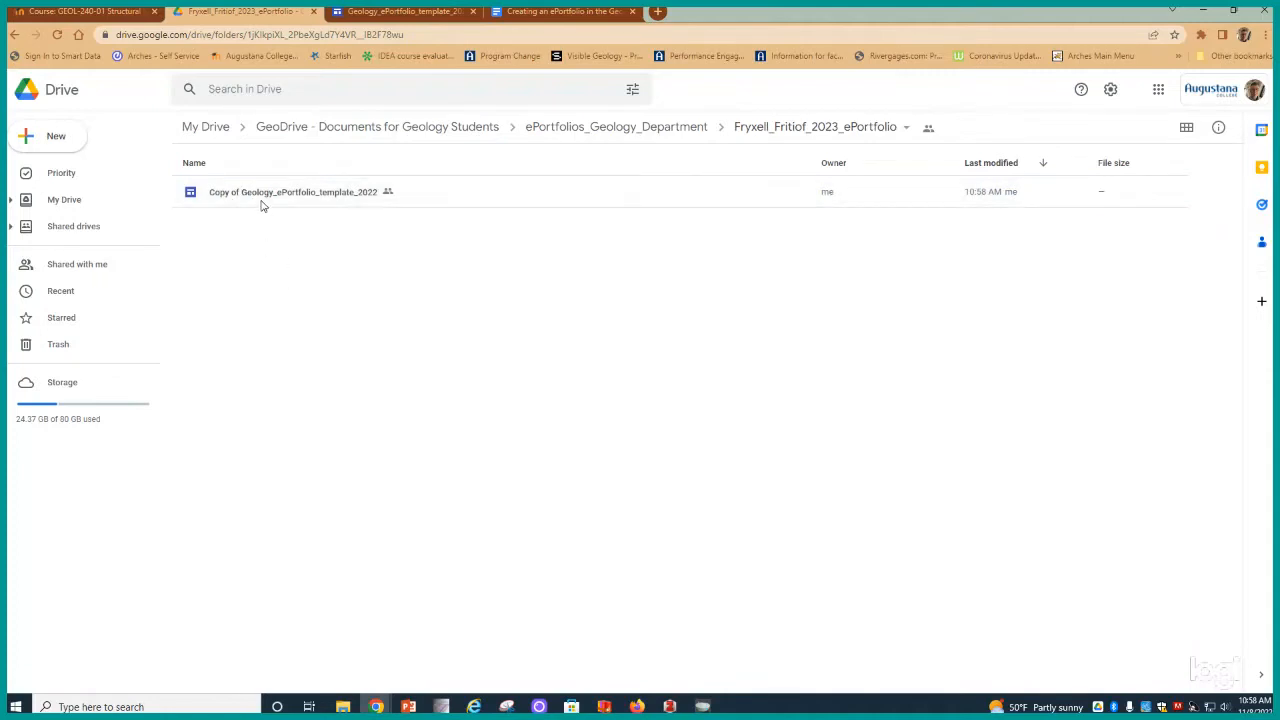
left_click(261, 200)
right_click(261, 200)
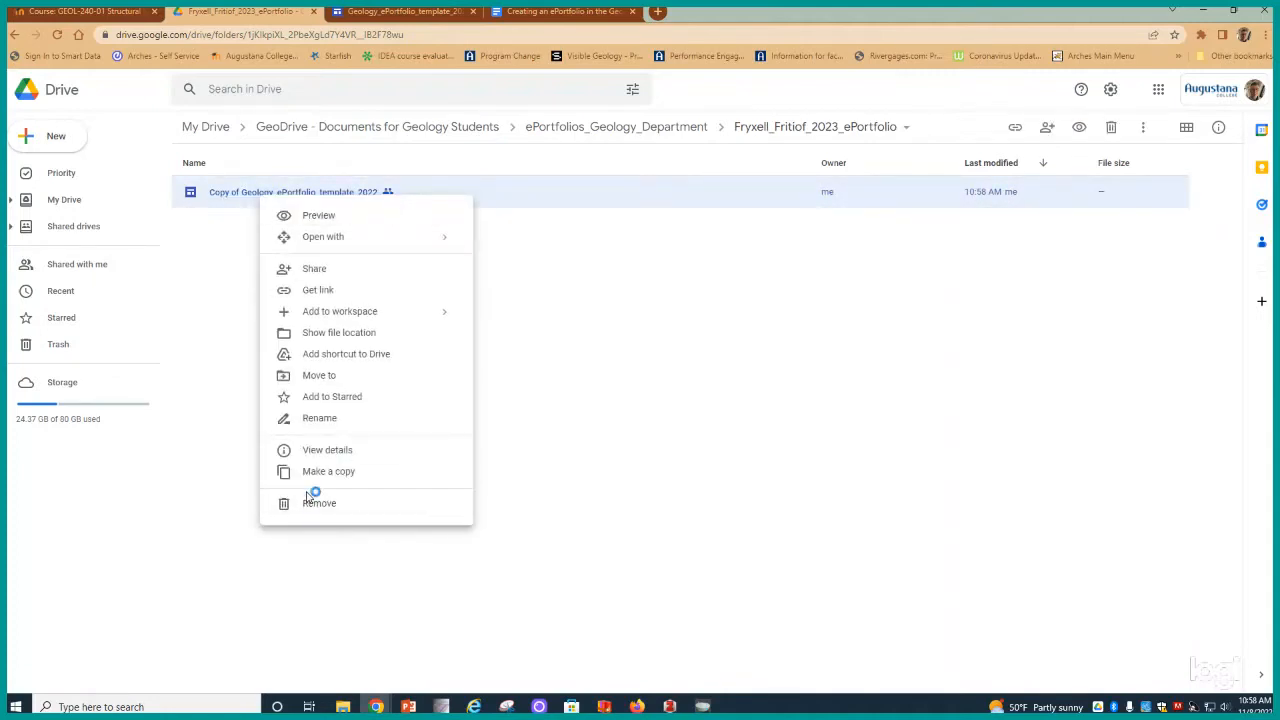
left_click(315, 418)
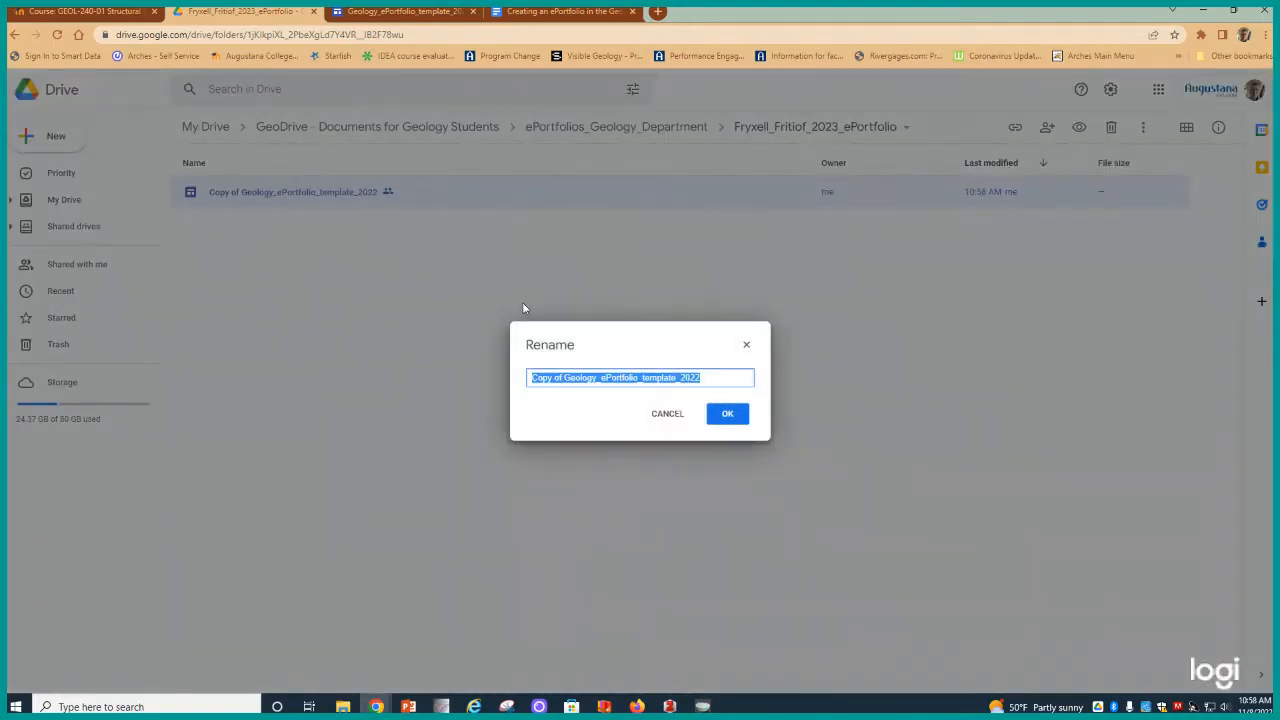
type("Frxy")
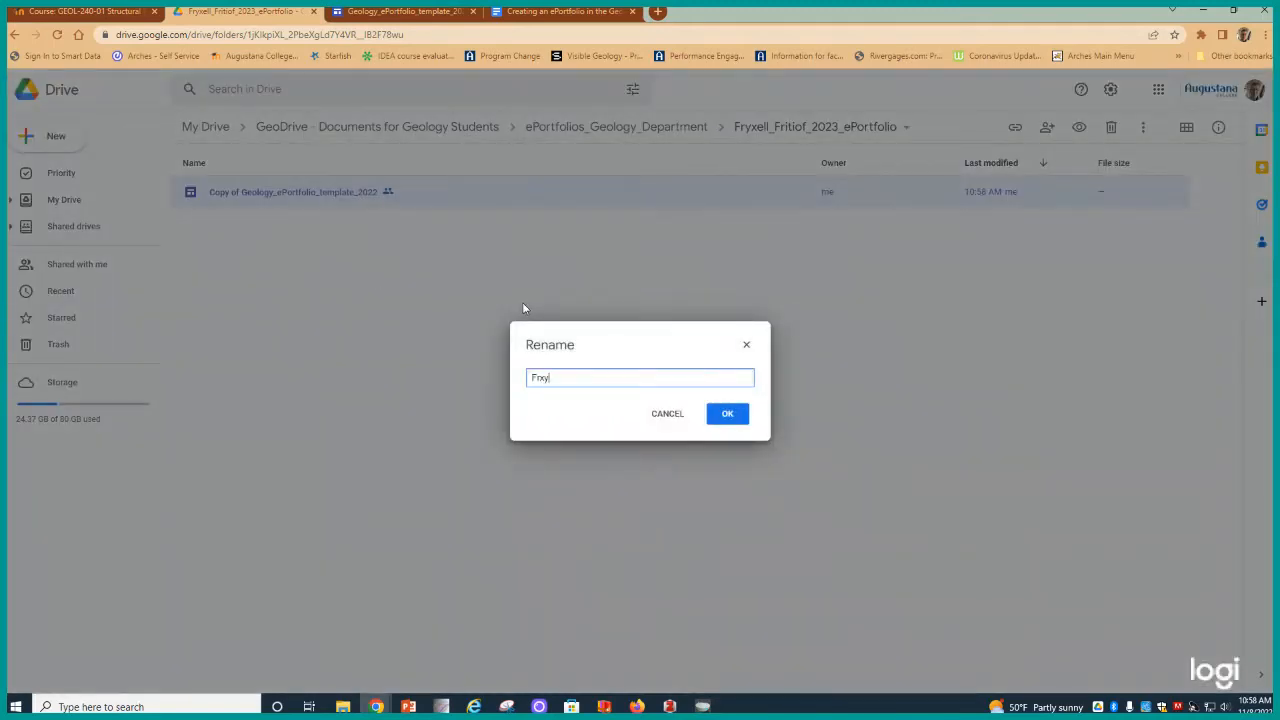
type("ell_Fritiof_2023_ePortf")
key("BackSpace")
key("BackSpace")
type("tfolio")
left_click(733, 420)
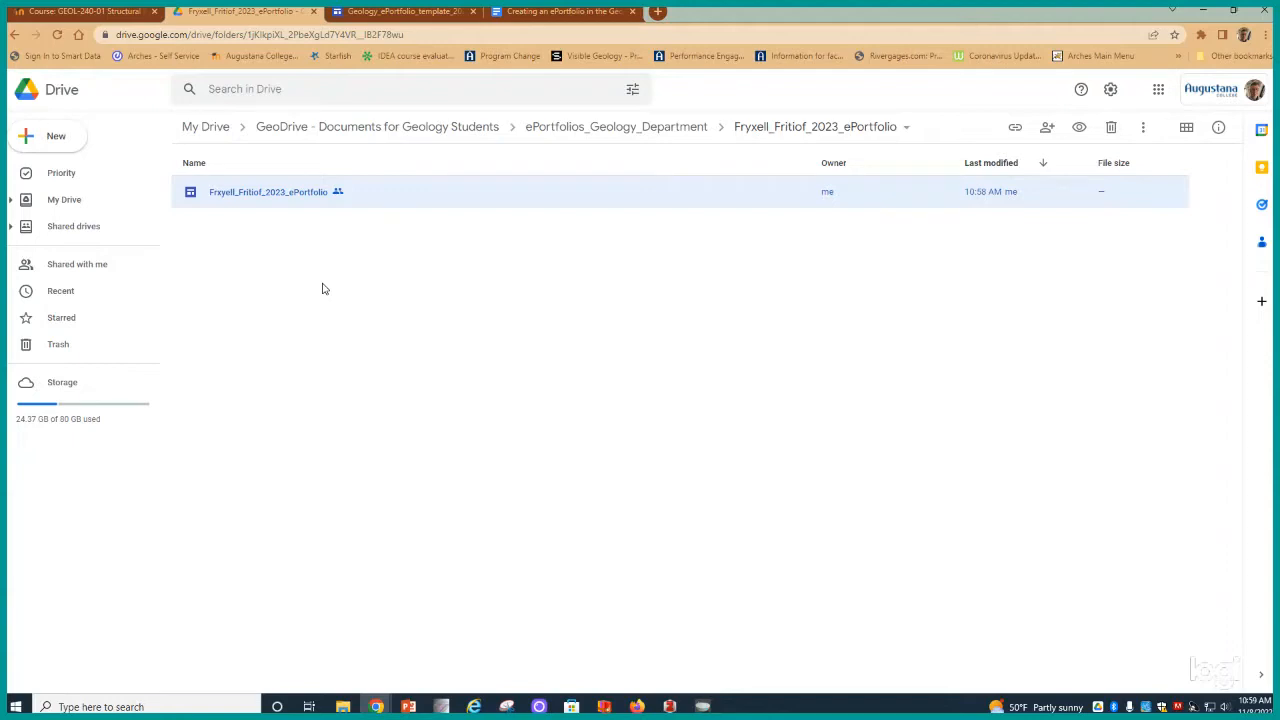
- Open the renamed site for editing and change its site title to Fryxell ePortfolio
double_click(263, 196)
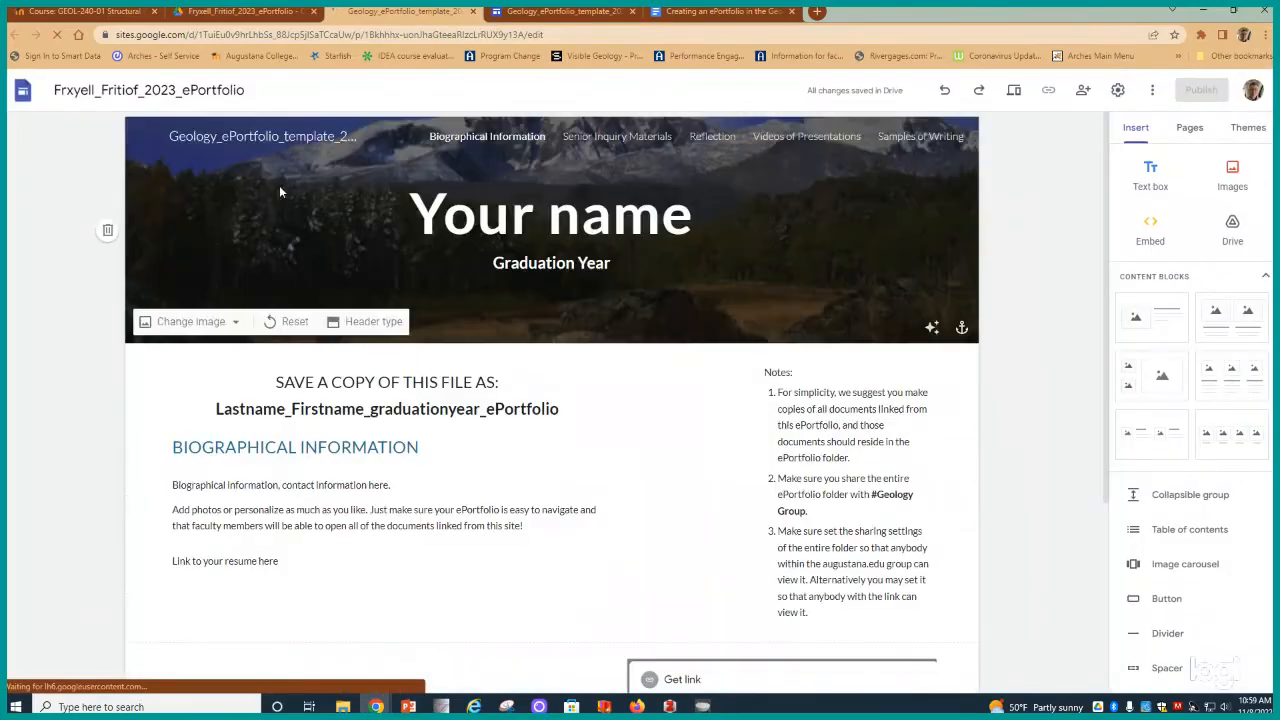
left_click(435, 184)
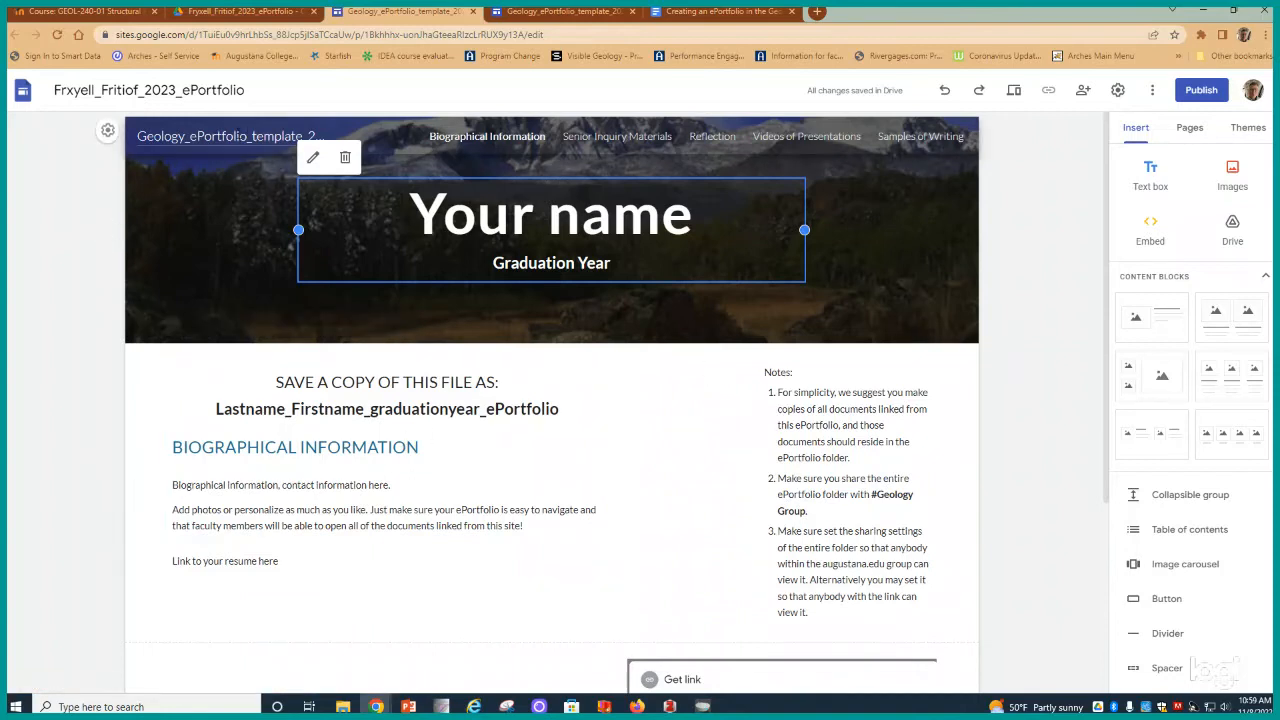
left_click(238, 136)
double_click(240, 136)
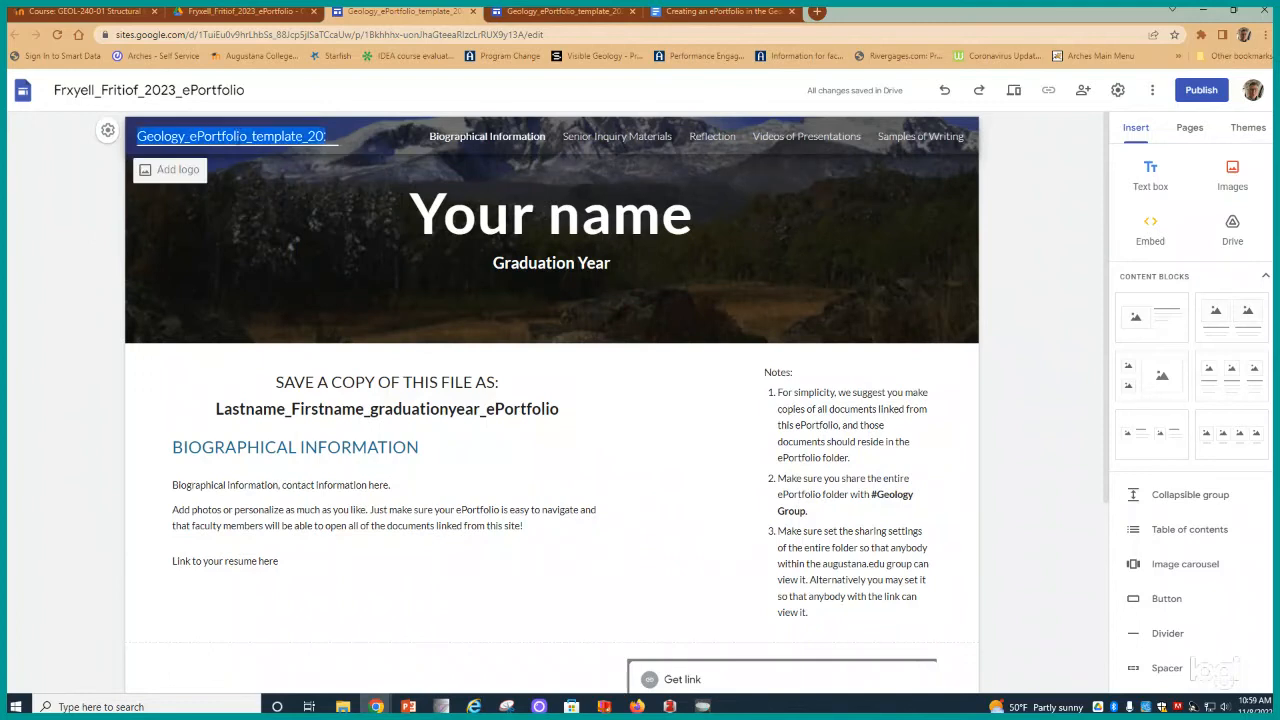
type("F")
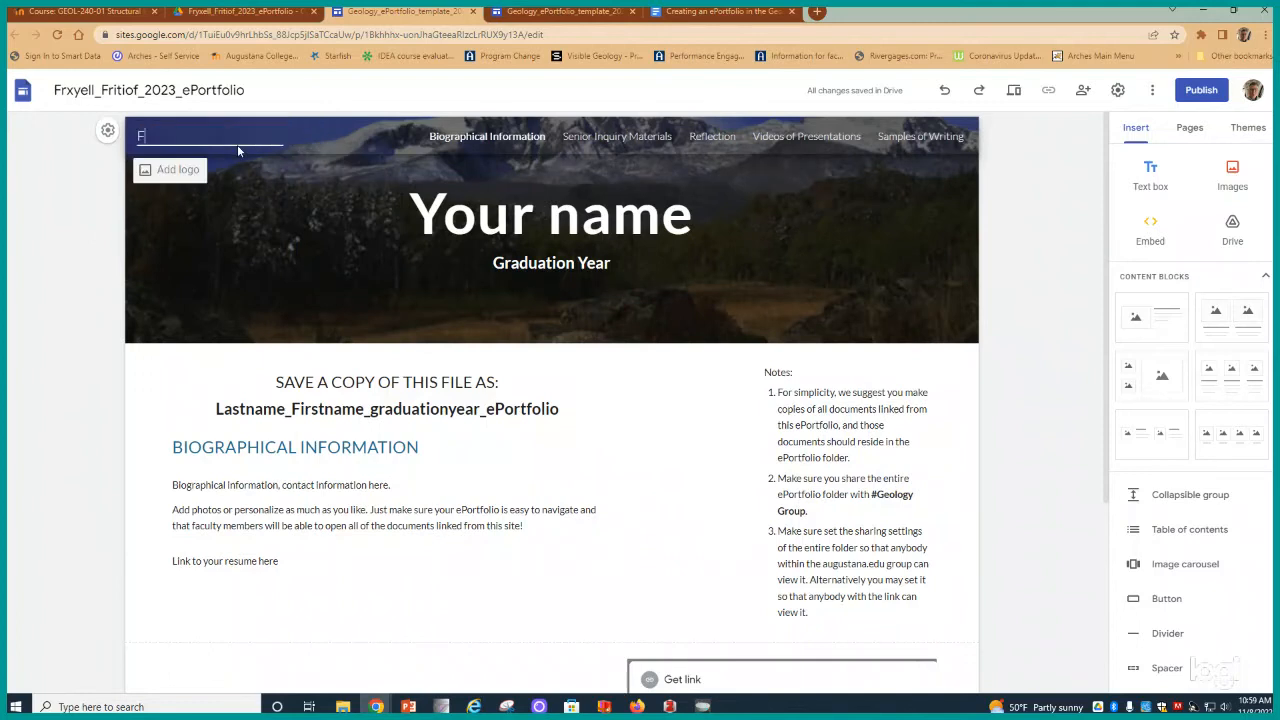
type("ryxell ePortfolio")
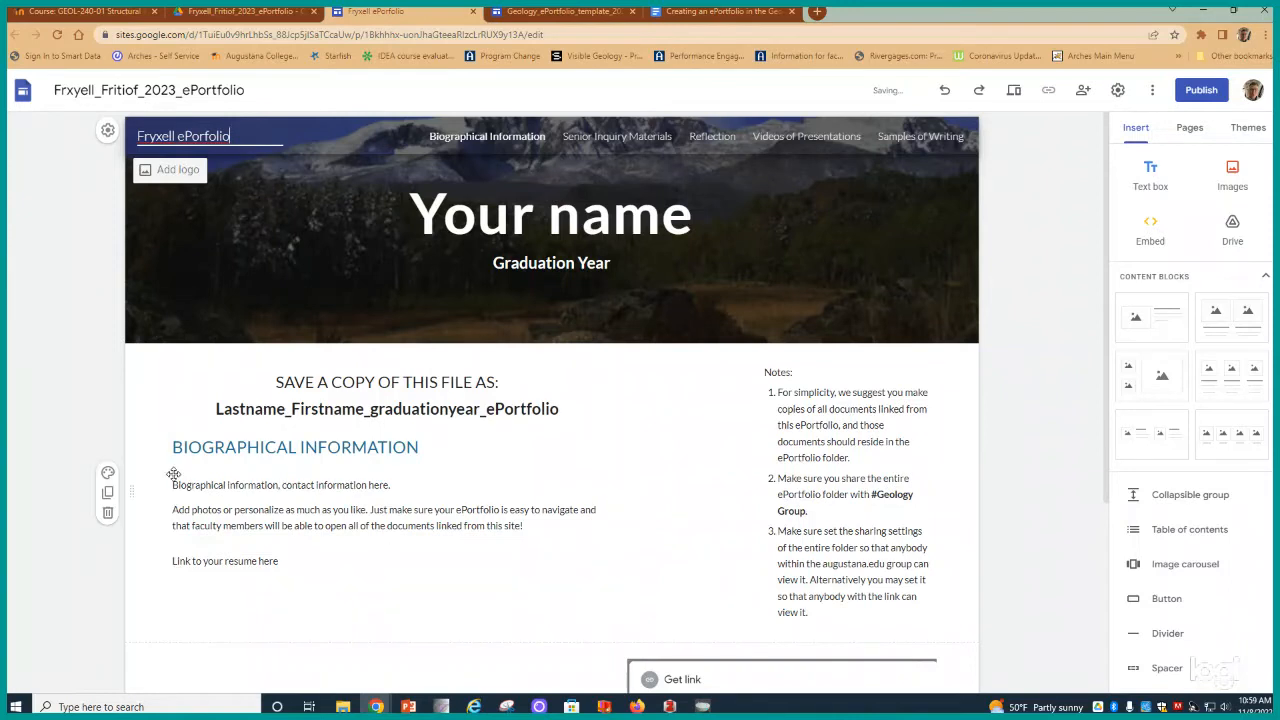
- Look over the home page sections, then open the Reflection page and read its instructions
left_click(158, 390)
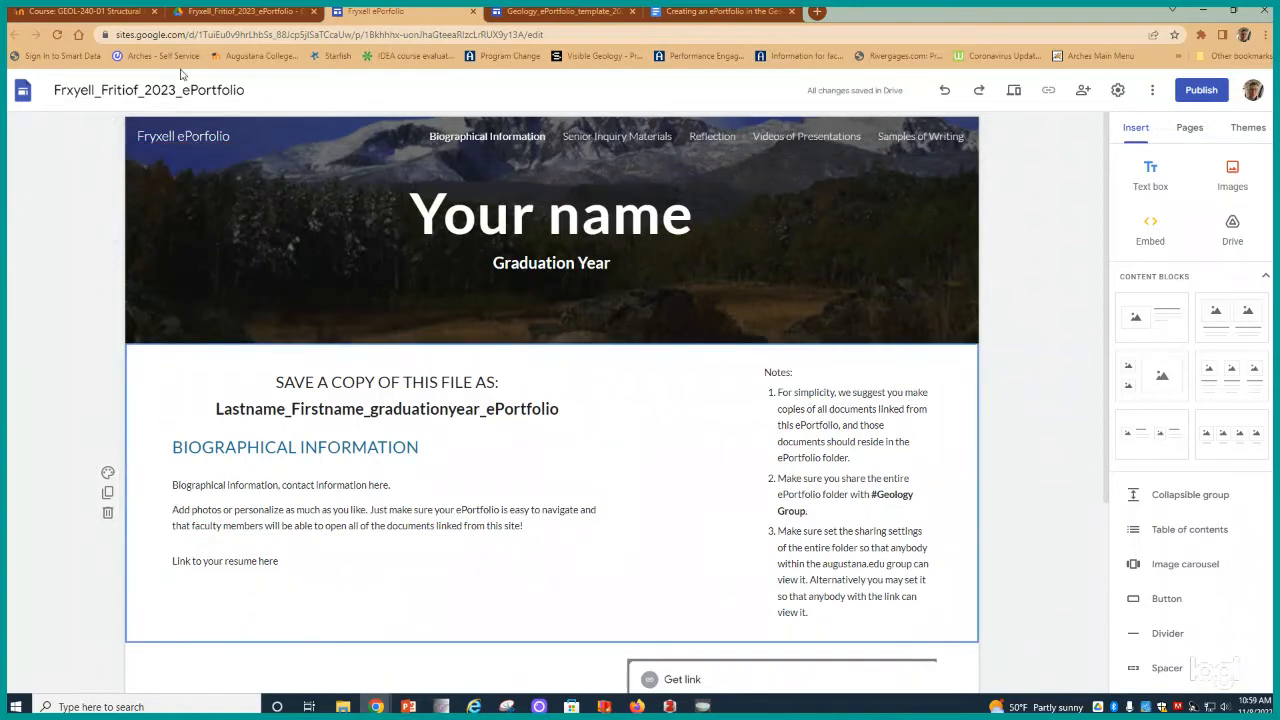
left_click(294, 152)
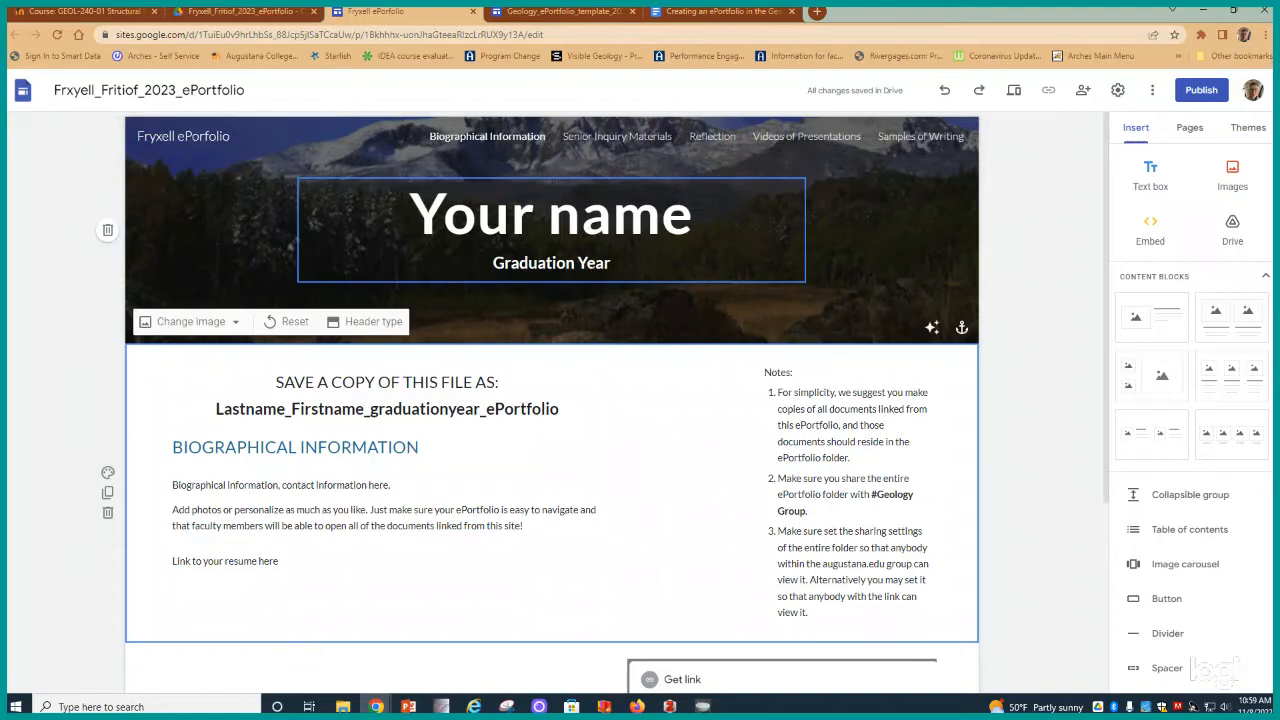
left_click(405, 470)
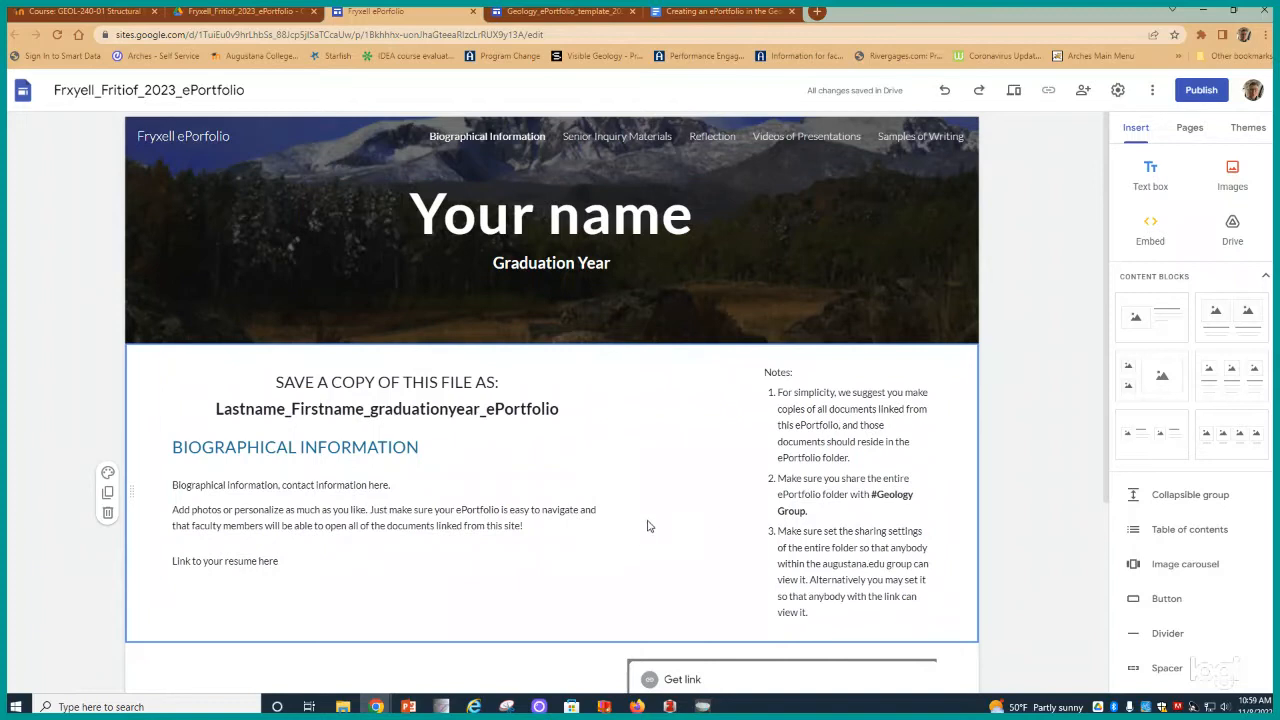
scroll(793, 450, "down", 1)
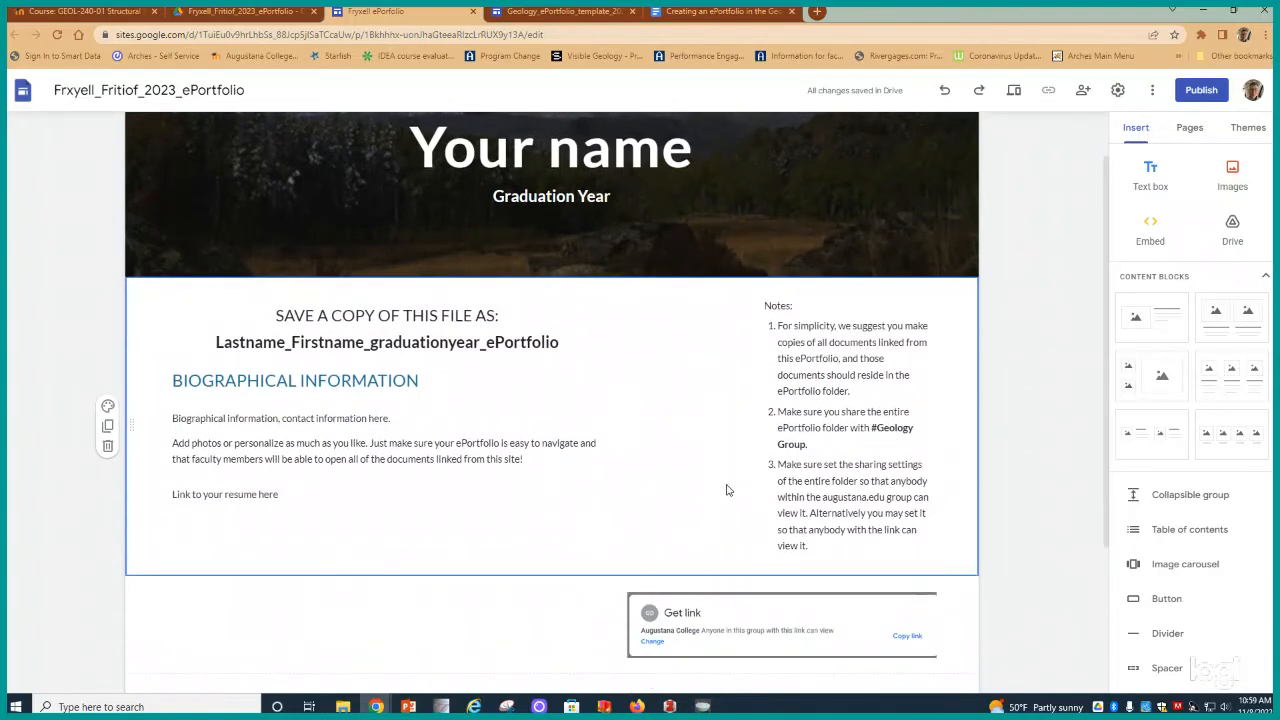
scroll(722, 412, "up", 1)
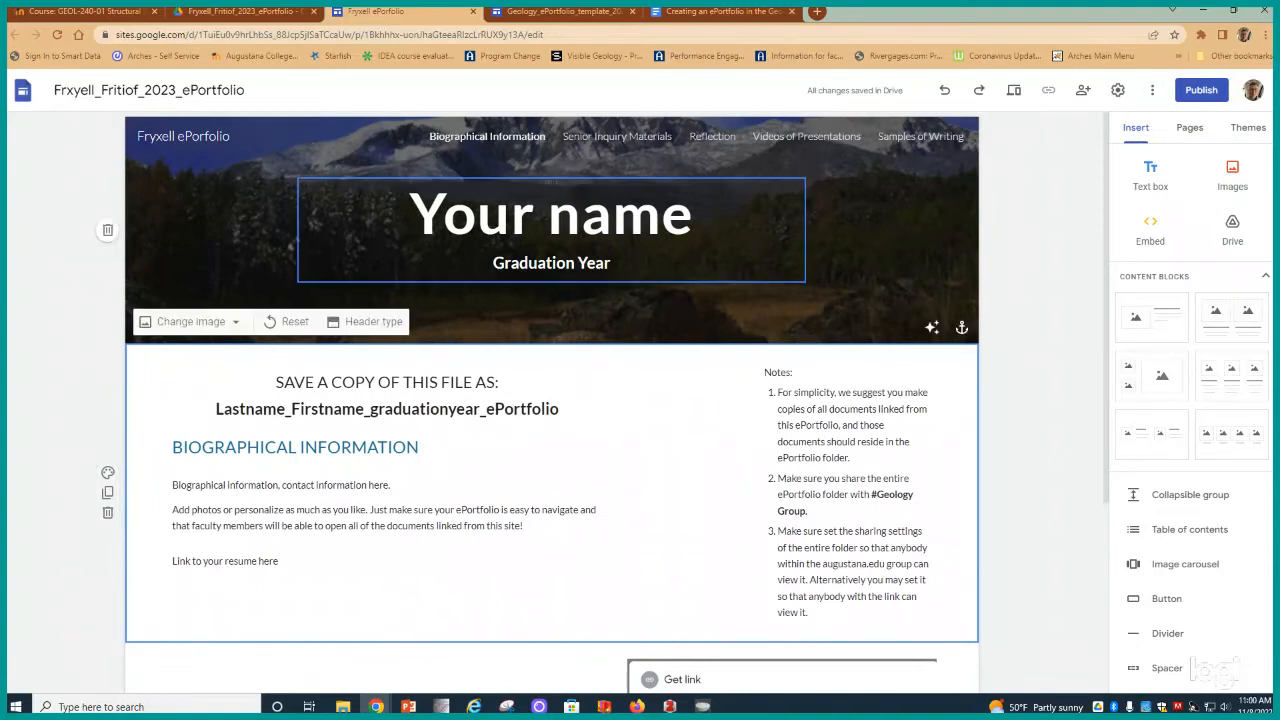
left_click(711, 140)
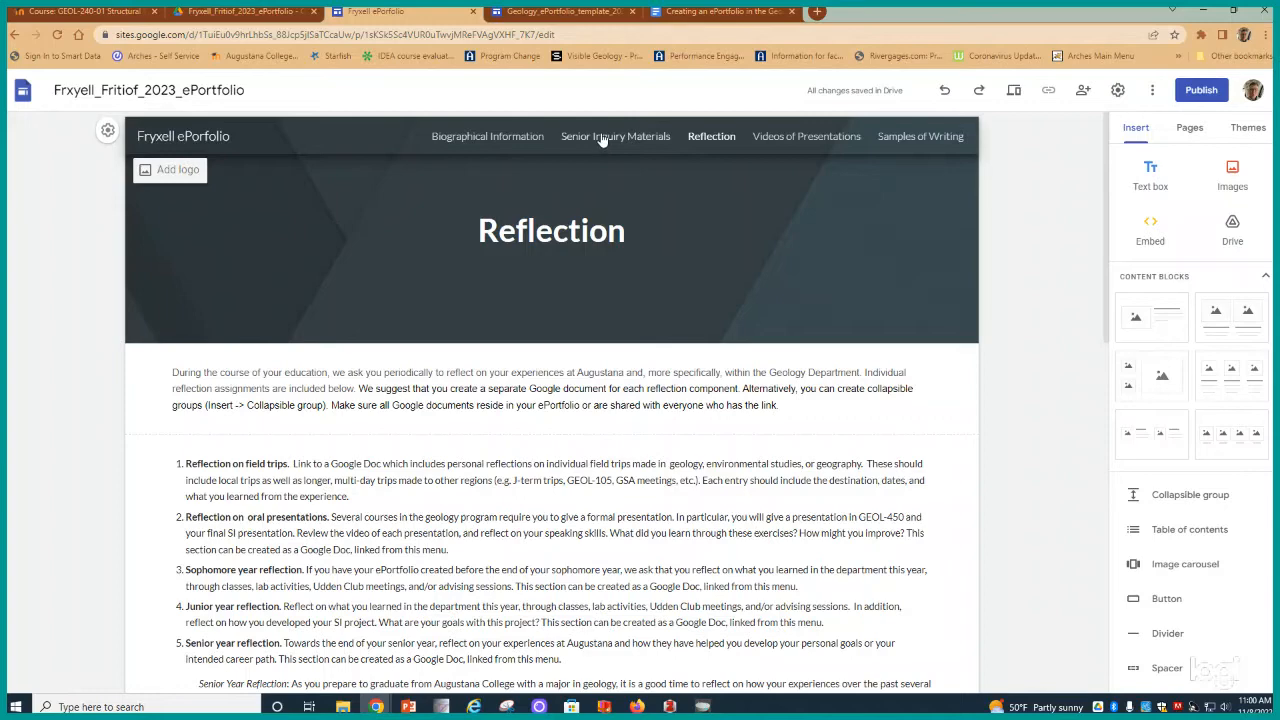
scroll(357, 478, "down", 3)
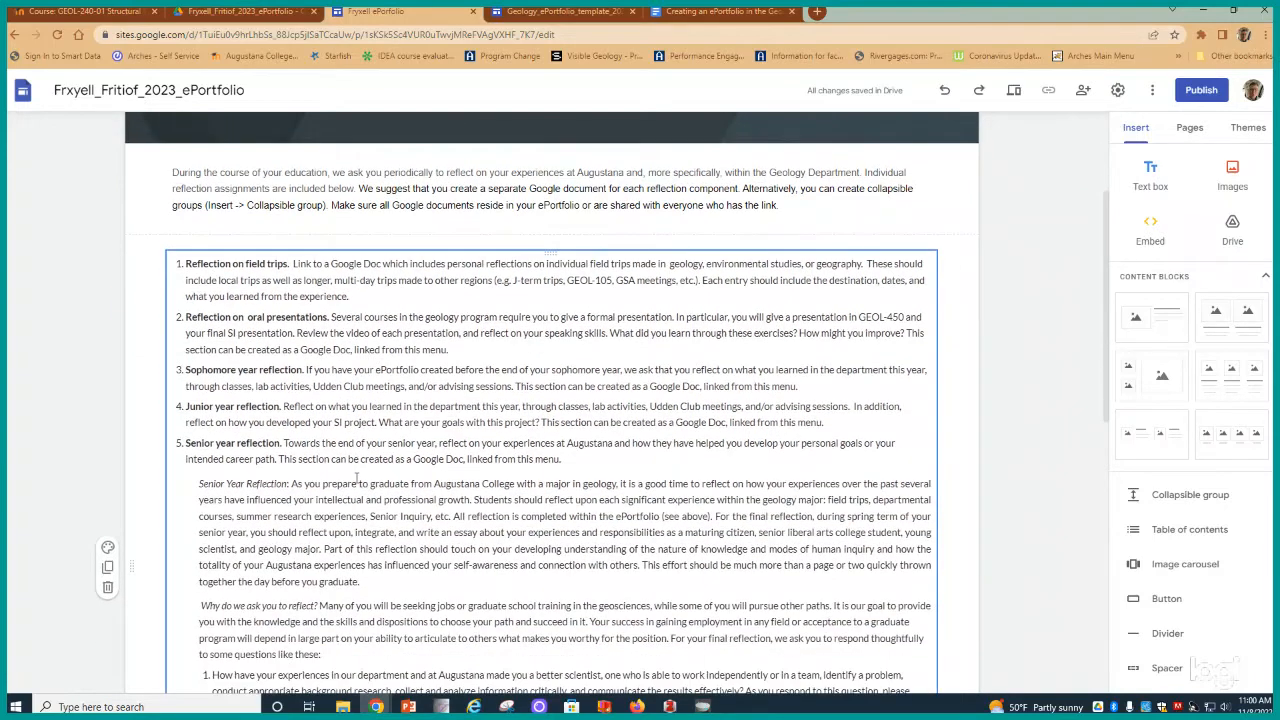
scroll(357, 478, "down", 2)
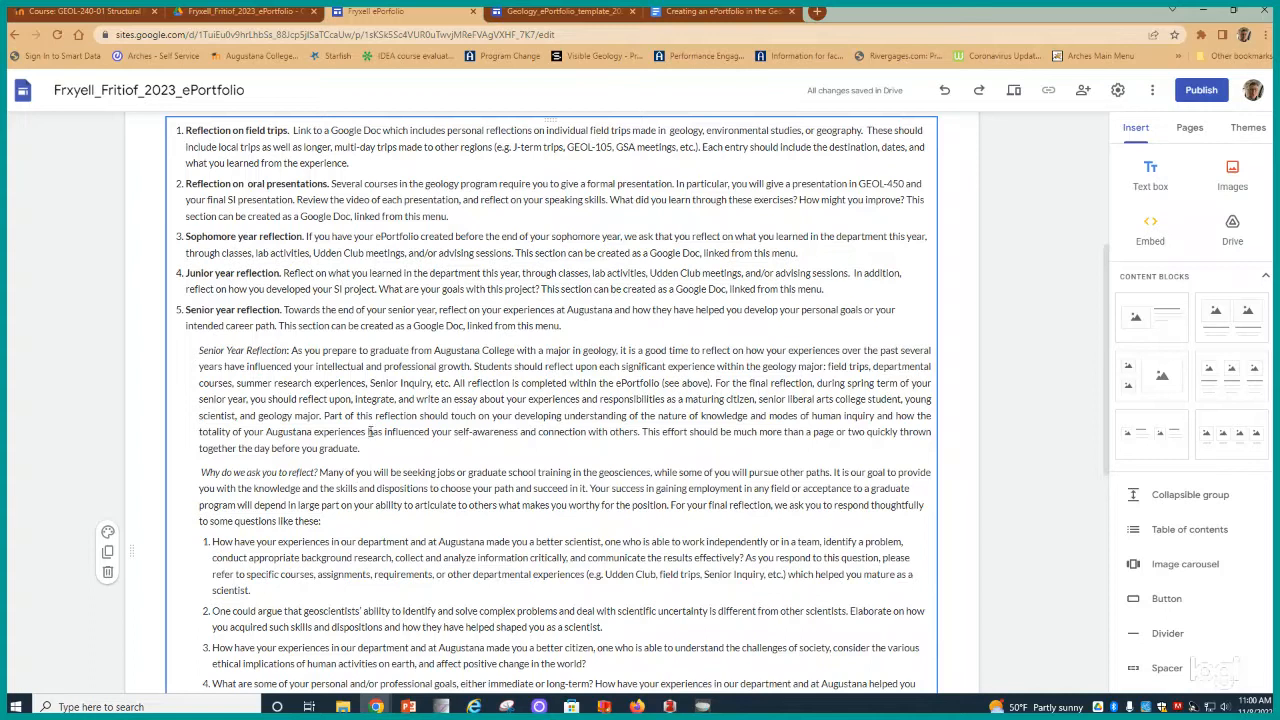
scroll(370, 430, "up", 5)
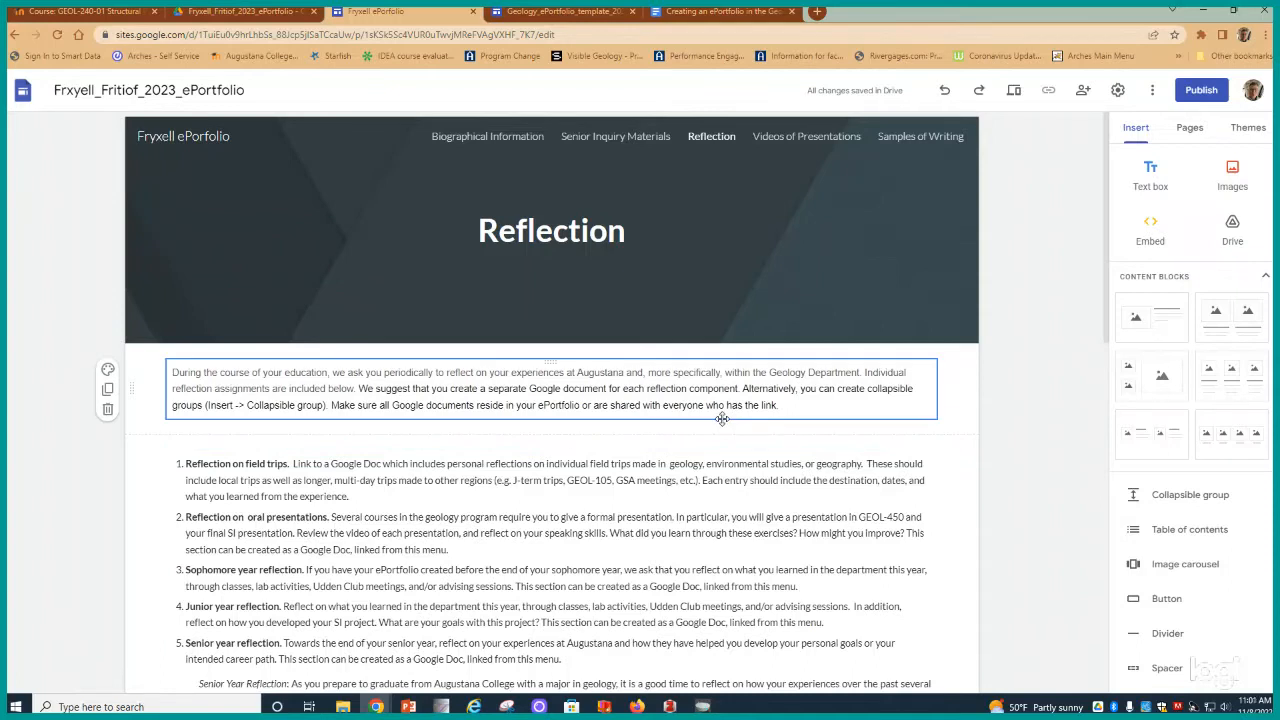
- Insert a collapsible group on the Reflection page and title it "Baraboo Field Trip 11/5/22-11/6/22 GEOL240"
left_click(1186, 500)
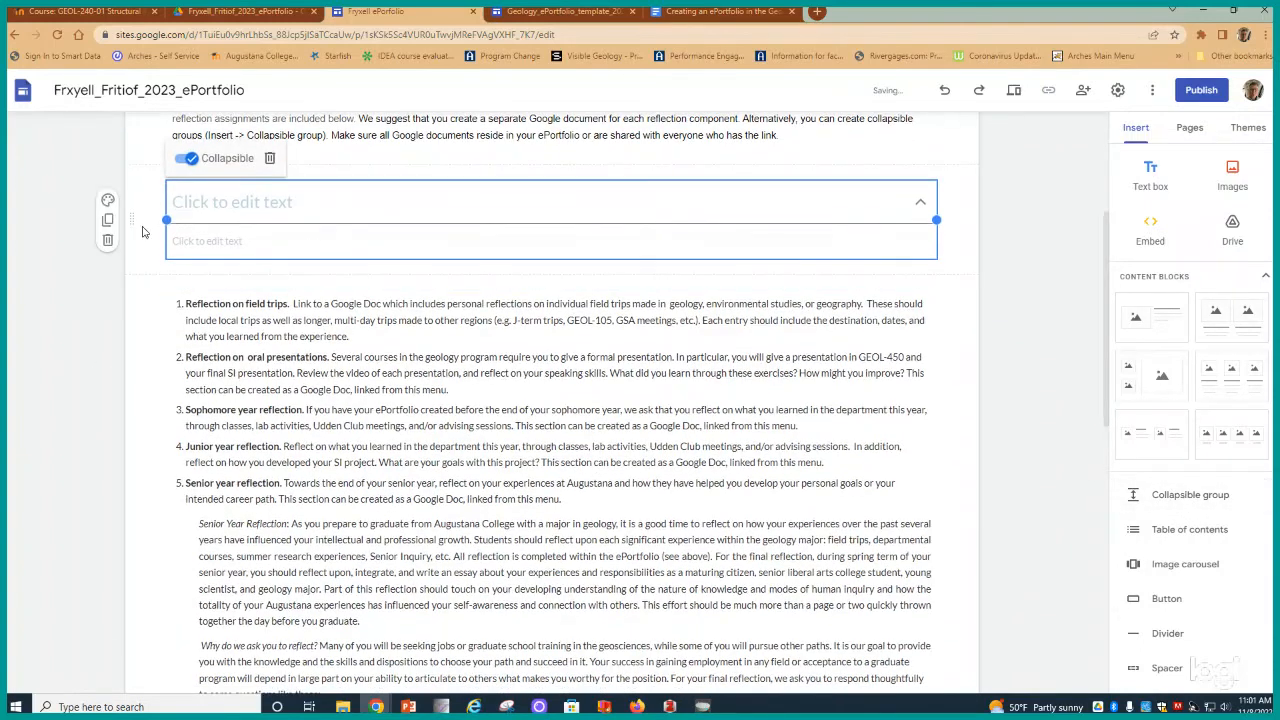
mouse_move(128, 222)
left_mouse_down()
mouse_move(134, 189)
mouse_move(132, 348)
mouse_move(136, 200)
mouse_move(141, 213)
left_mouse_up()
left_click(224, 201)
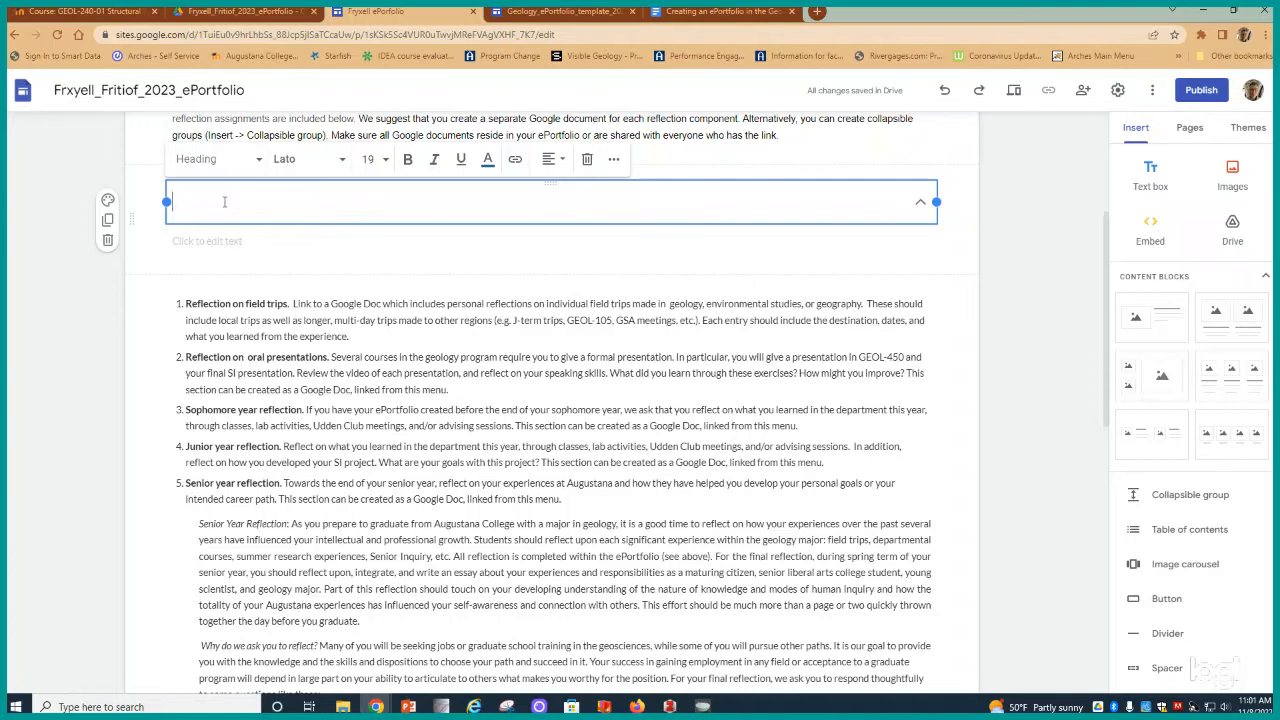
type("Bara")
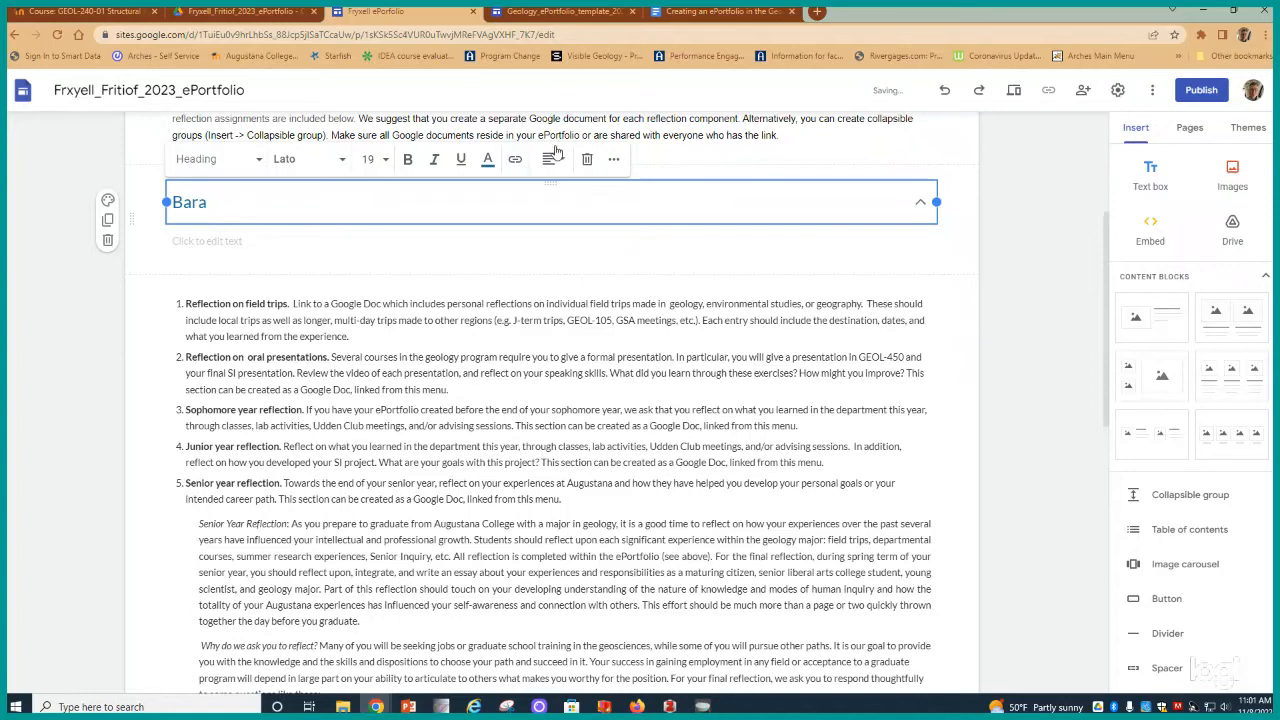
scroll(558, 137, "up", 4)
scroll(558, 137, "down", 2)
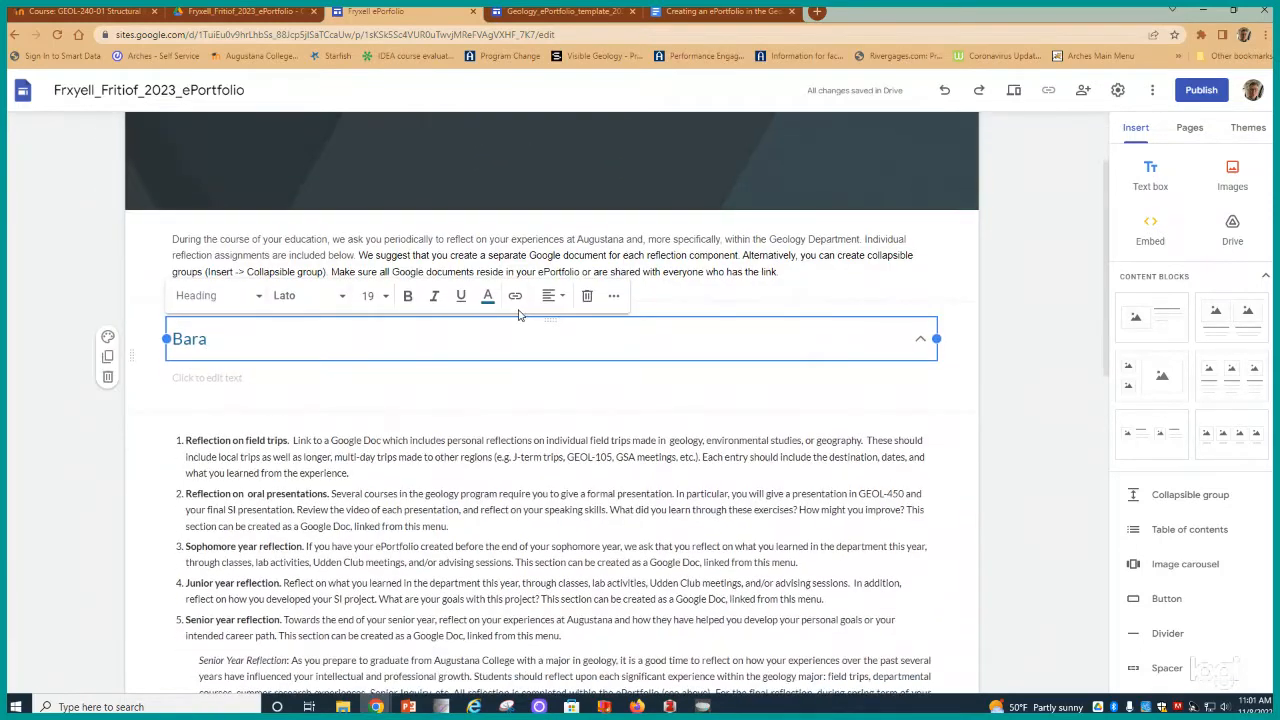
type("boo Field Trip 11/")
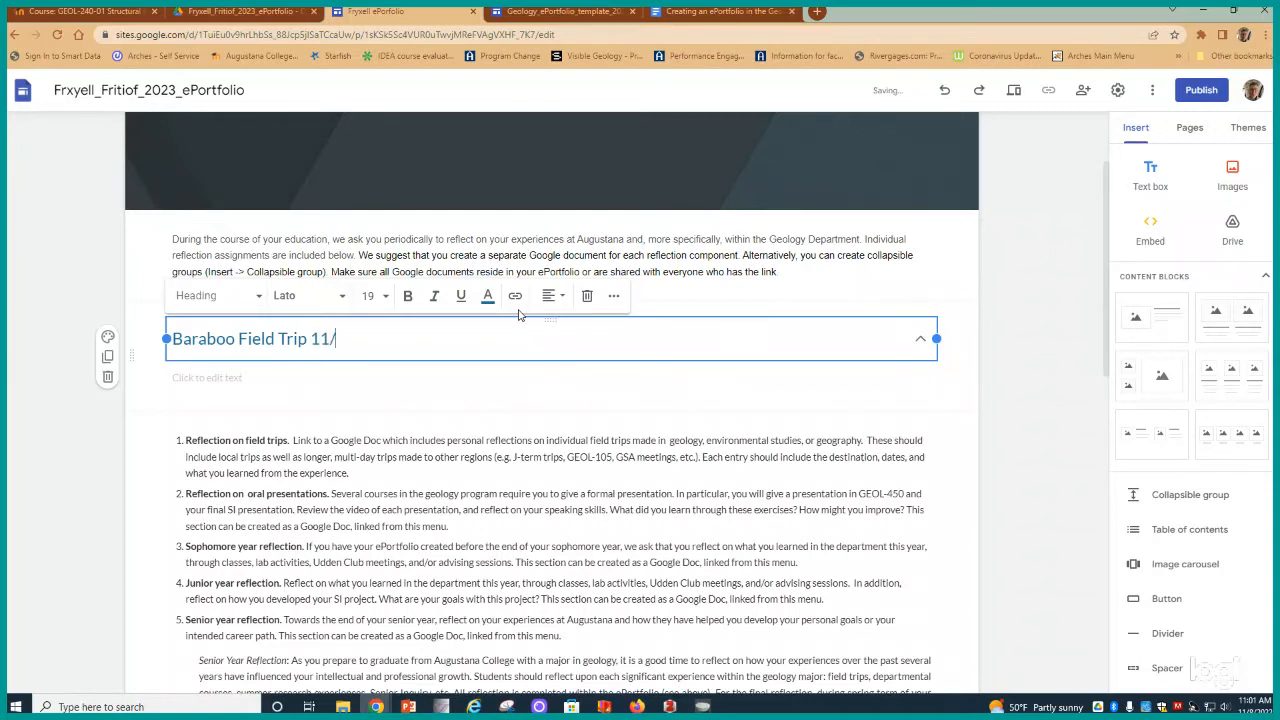
type("5/22-11/6/22")
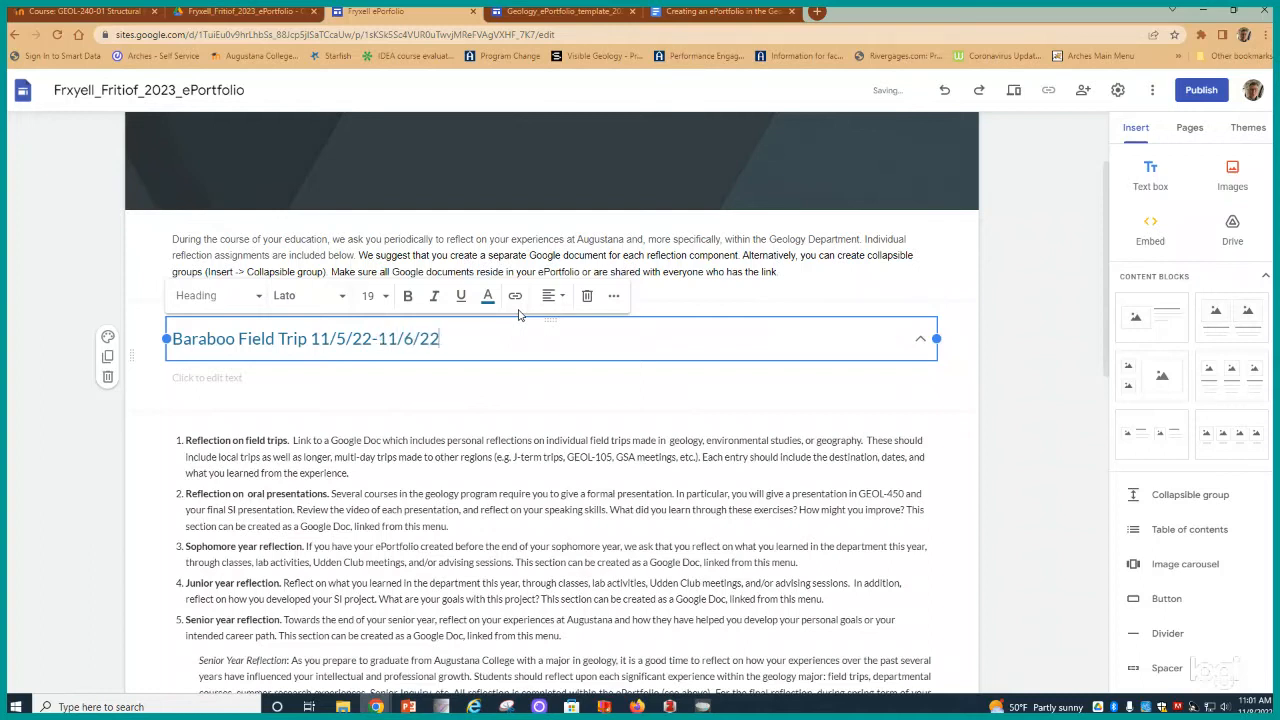
type(" GEOL240")
- Fill the Baraboo group's body with placeholder lines: "Reflection, reflection", "kdkdkdkd", "dkdkd", "dkdkd"
left_click(261, 380)
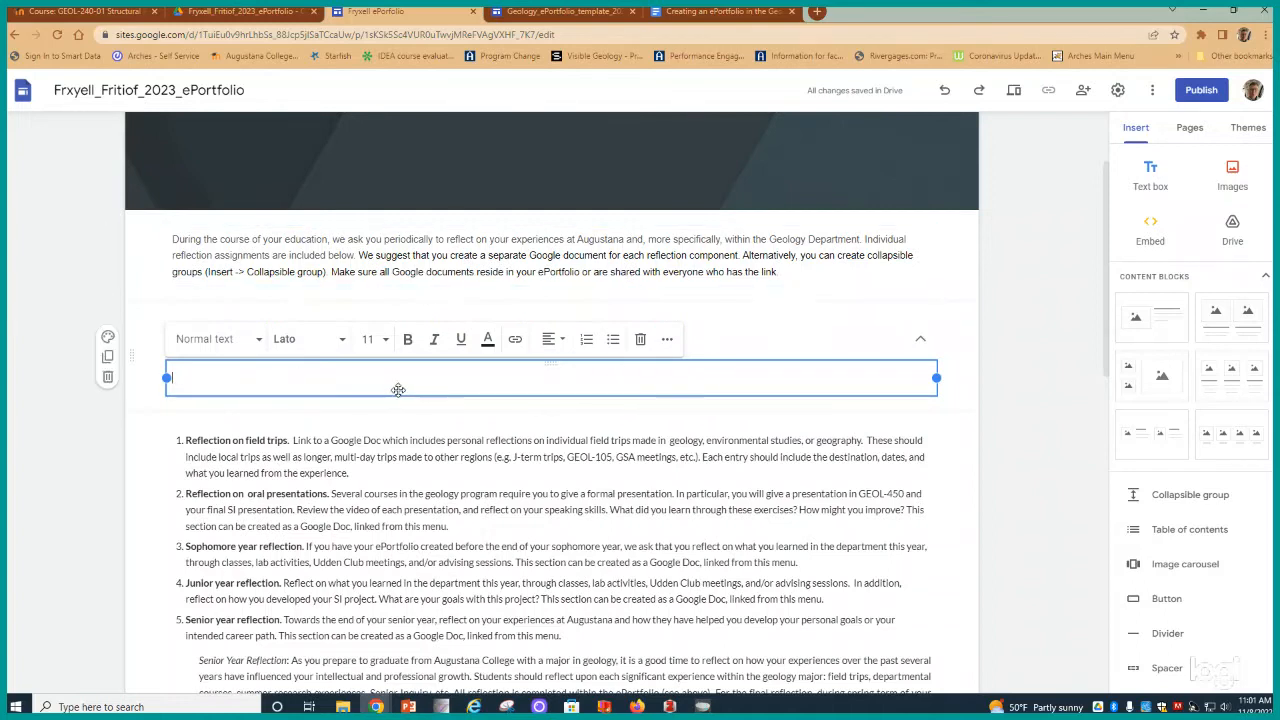
type("Reflection, reflection")
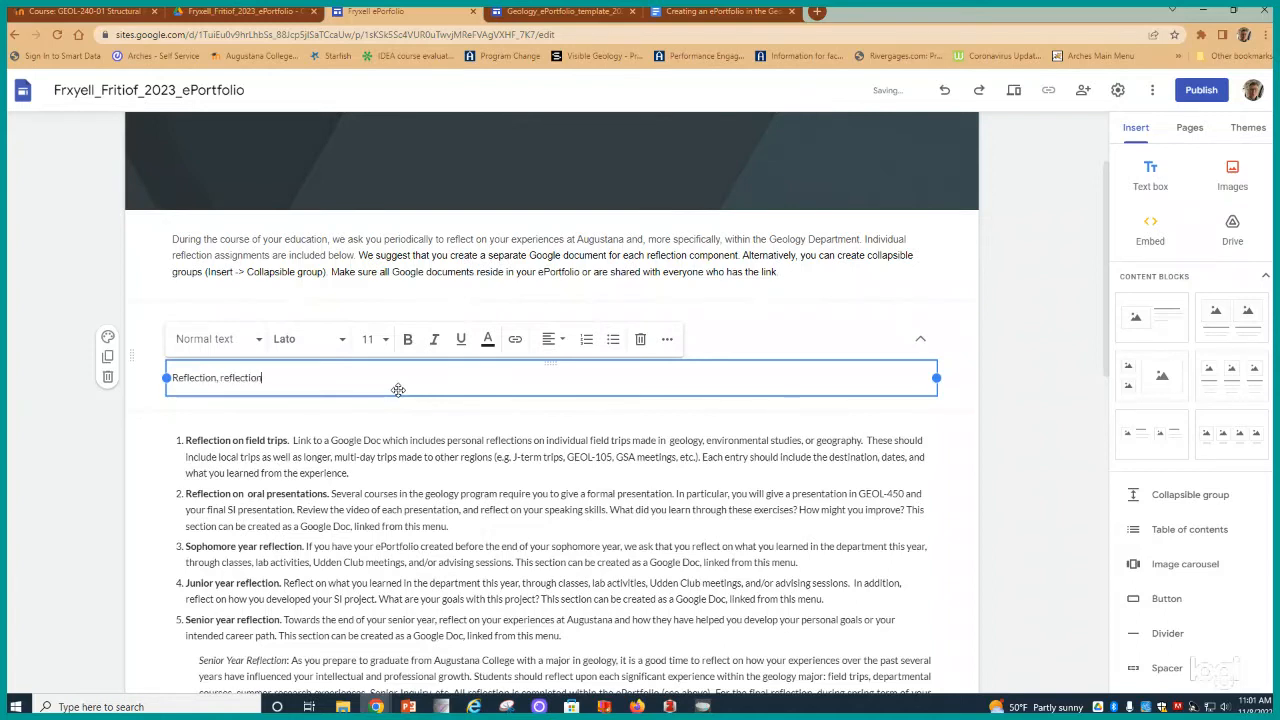
key("Return")
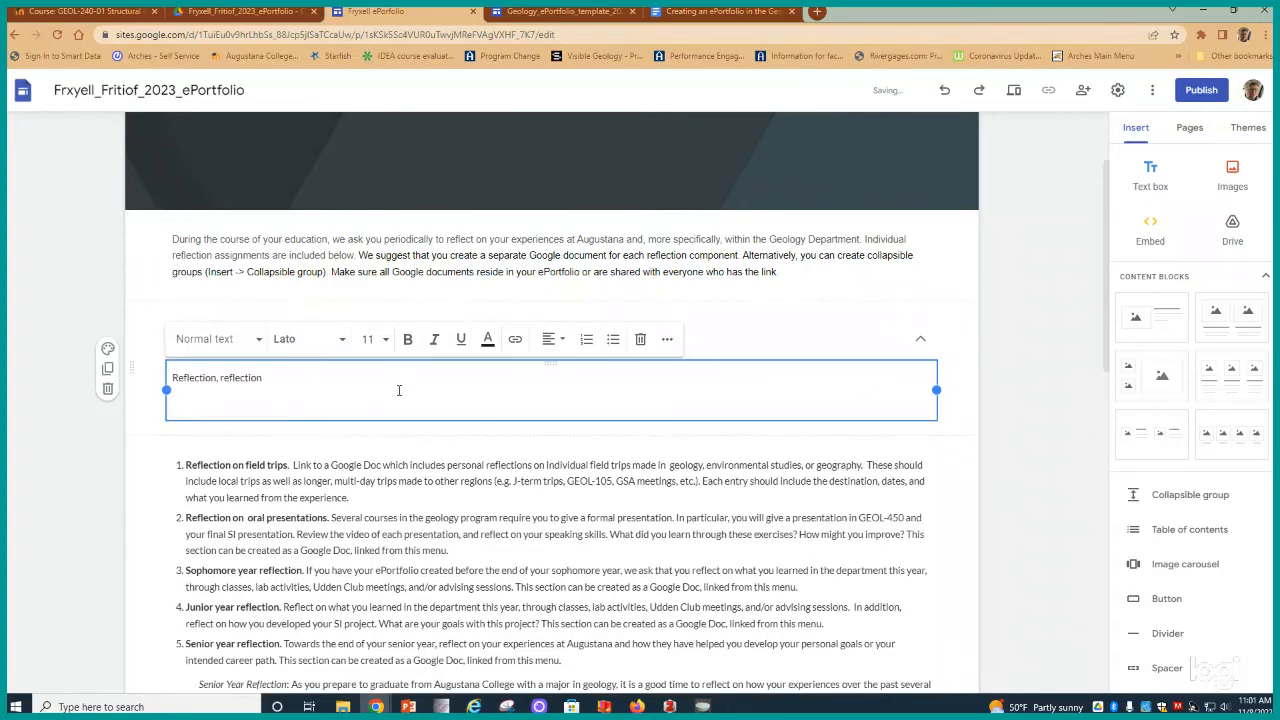
type("kdkdkdkd")
key("Return")
type("dkdkd")
key("Return")
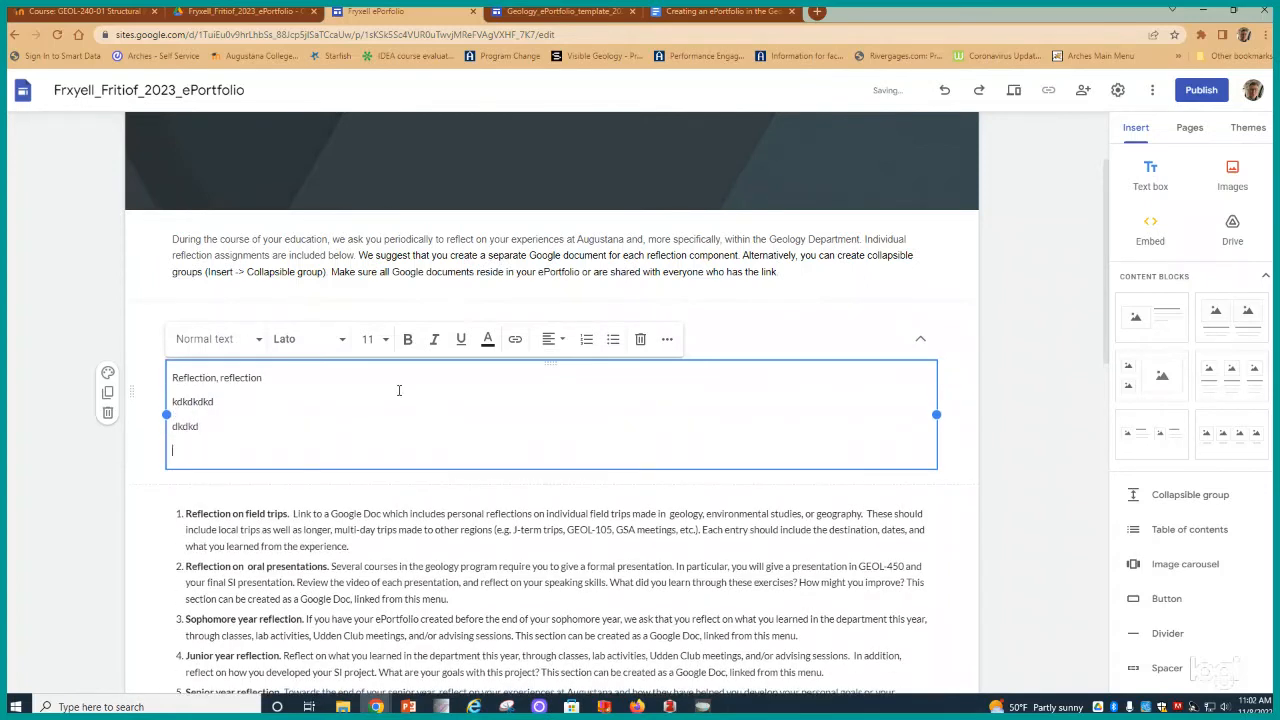
type("dkdkd")
key("Return")
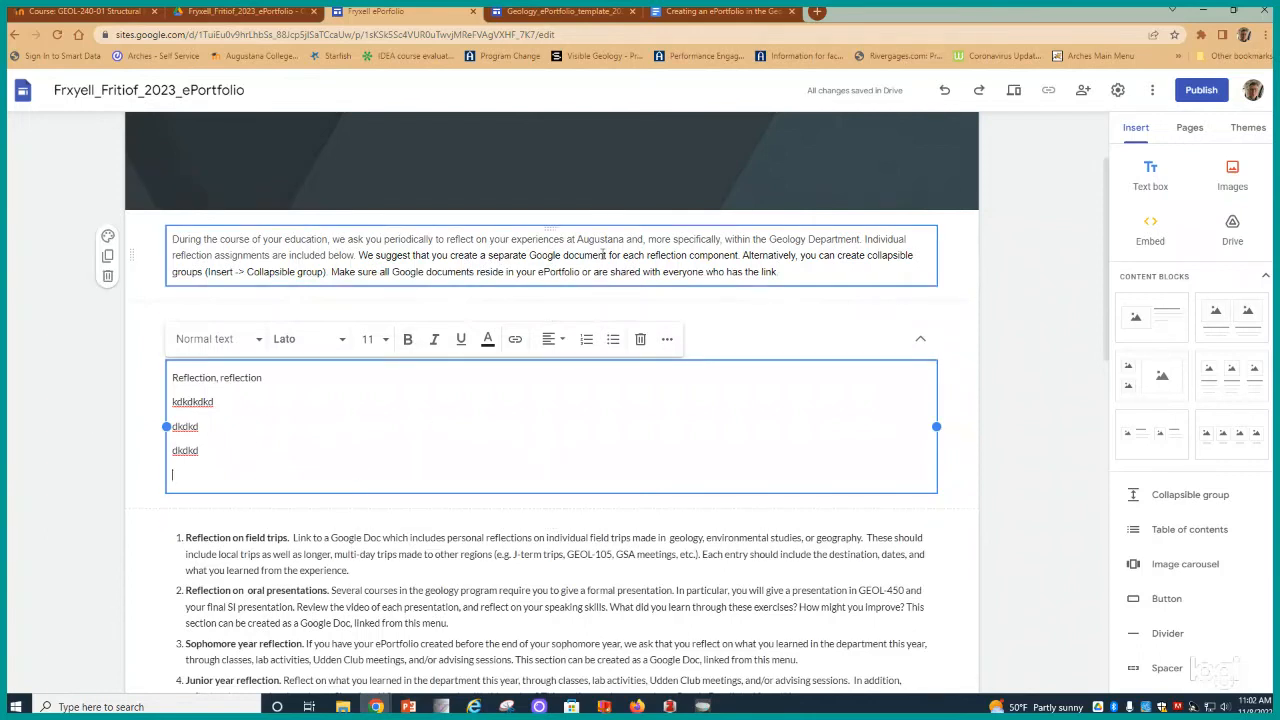
- Insert another collapsible group above it titled "SE Missouri Field Trip 10/??/22-10/??/22 GEOL360"
scroll(605, 283, "up", 2)
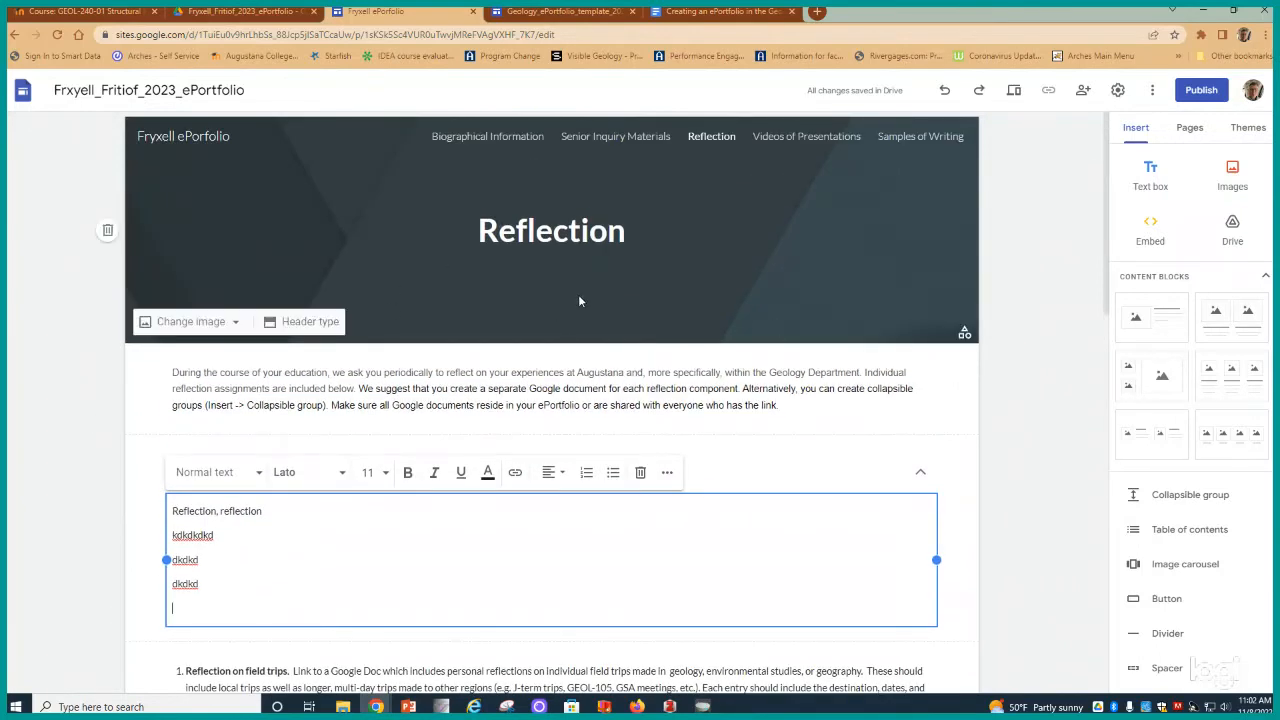
scroll(320, 377, "down", 2)
scroll(320, 377, "down", 2)
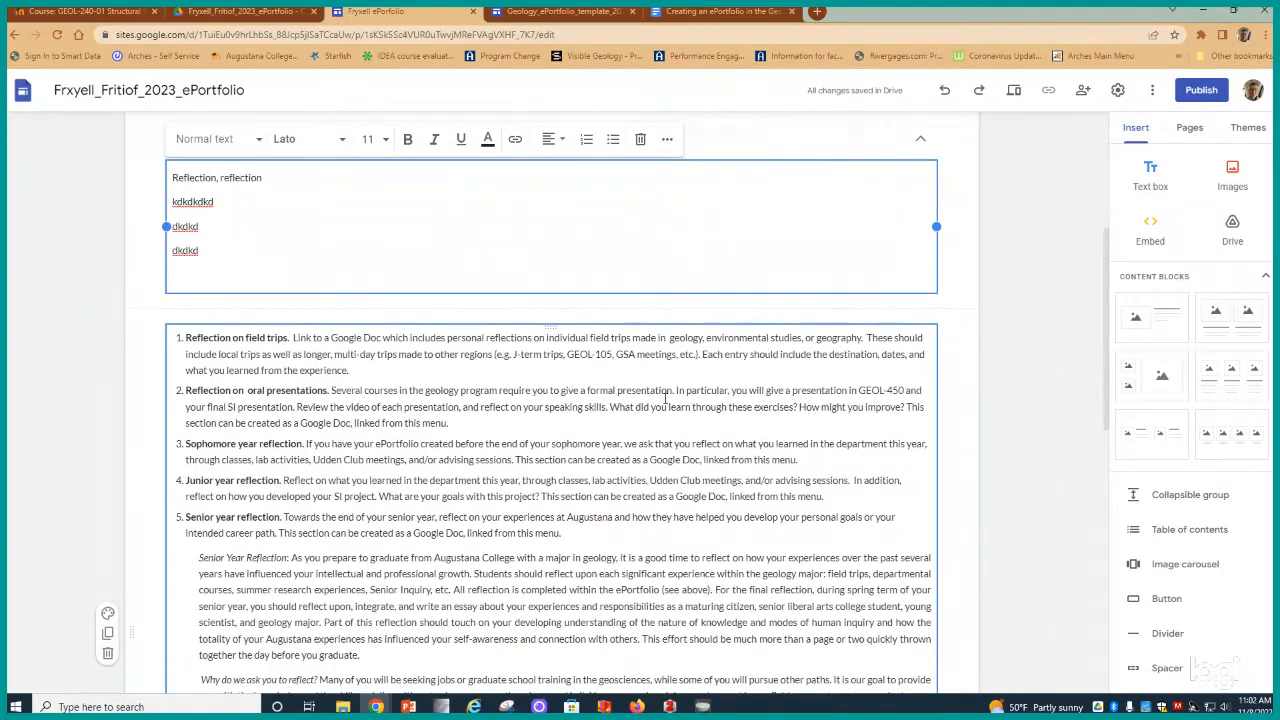
scroll(366, 295, "up", 3)
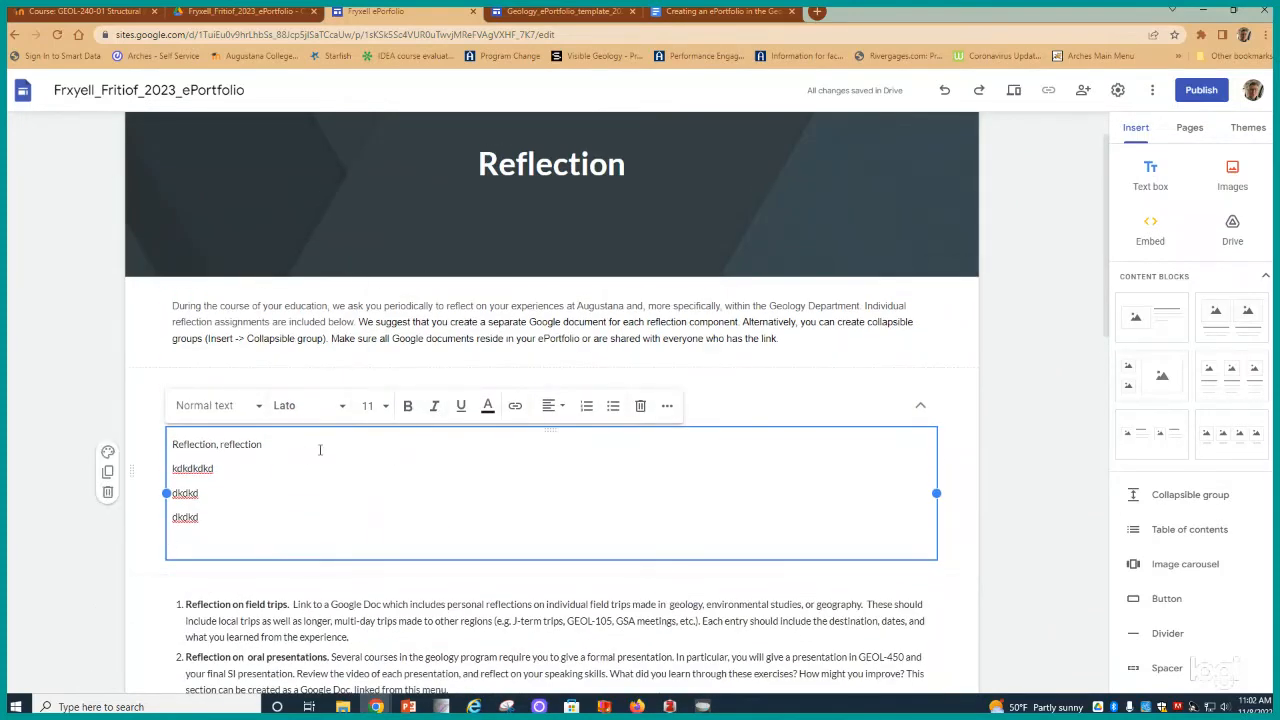
left_click(786, 345)
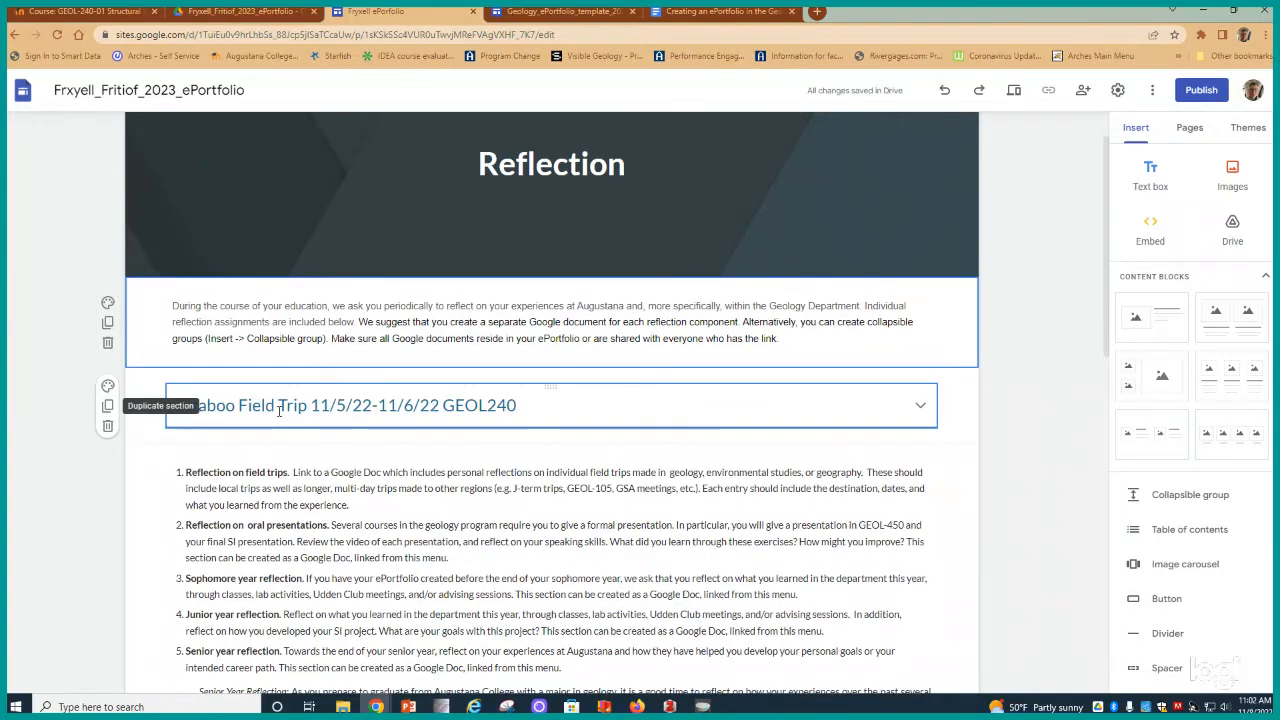
left_click(1170, 495)
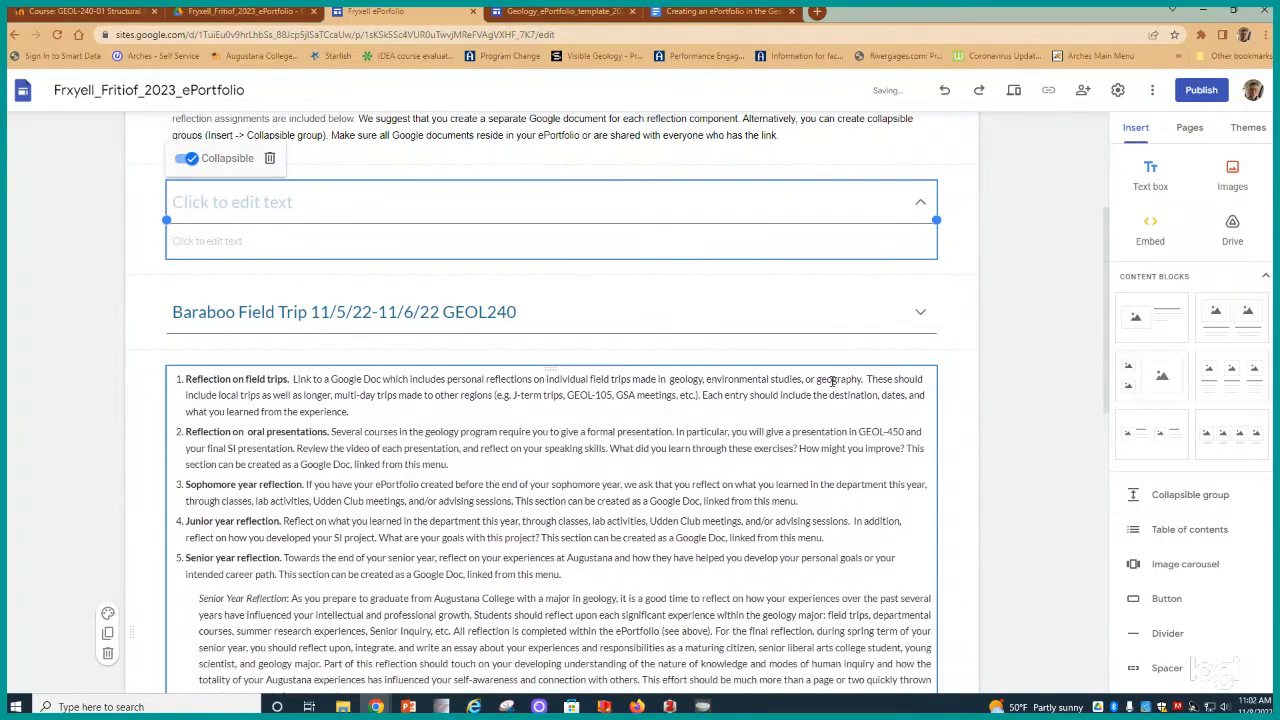
left_click(260, 200)
type("SE ")
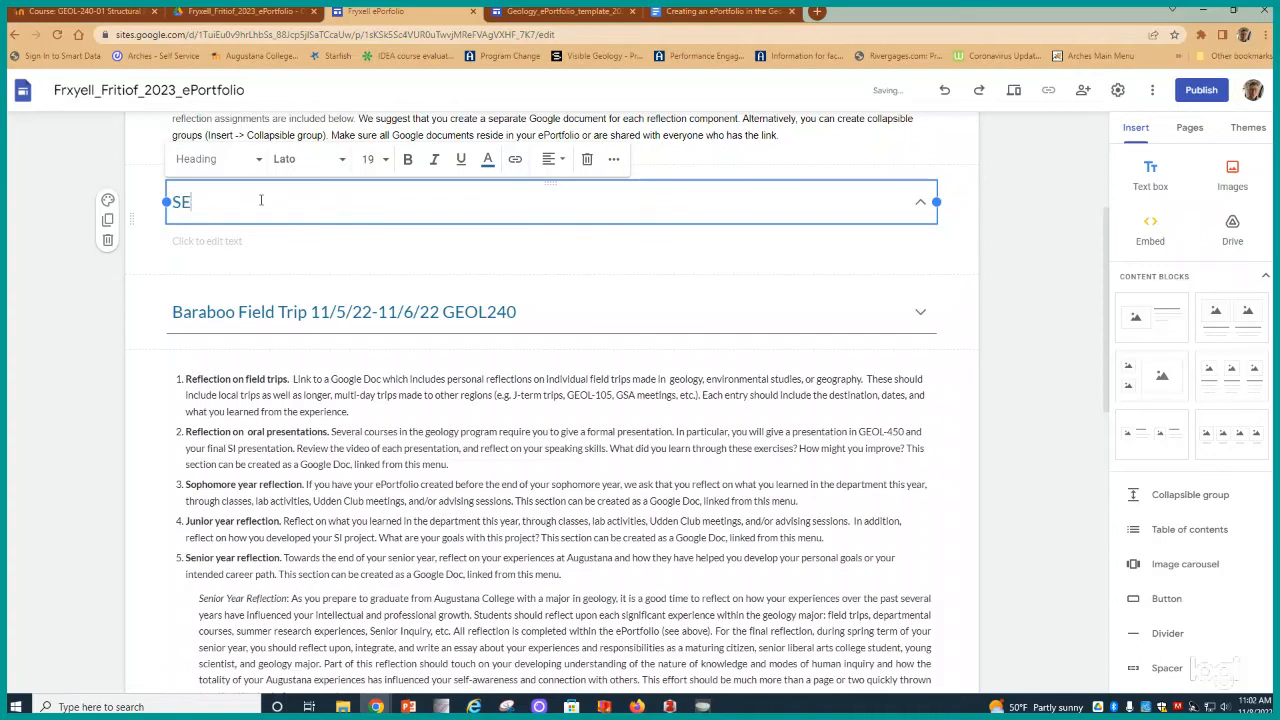
type("Missouri Field Trip ")
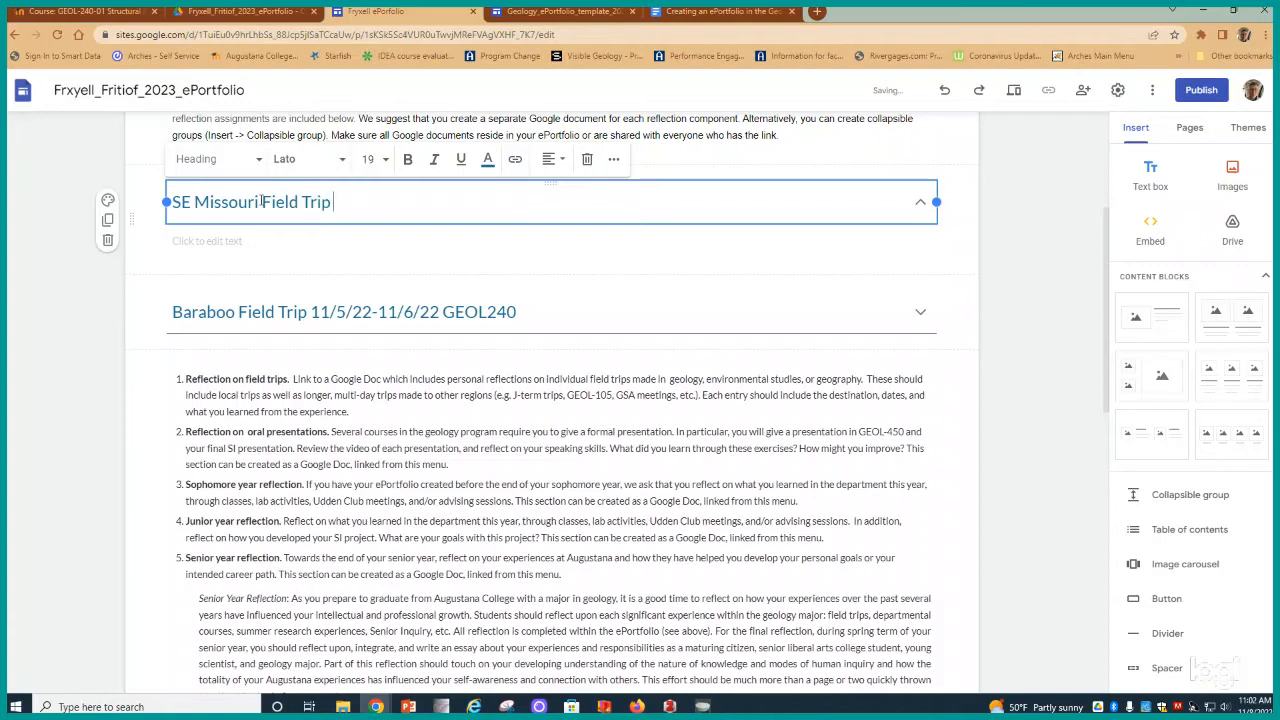
type("10/??/22-10/??/22")
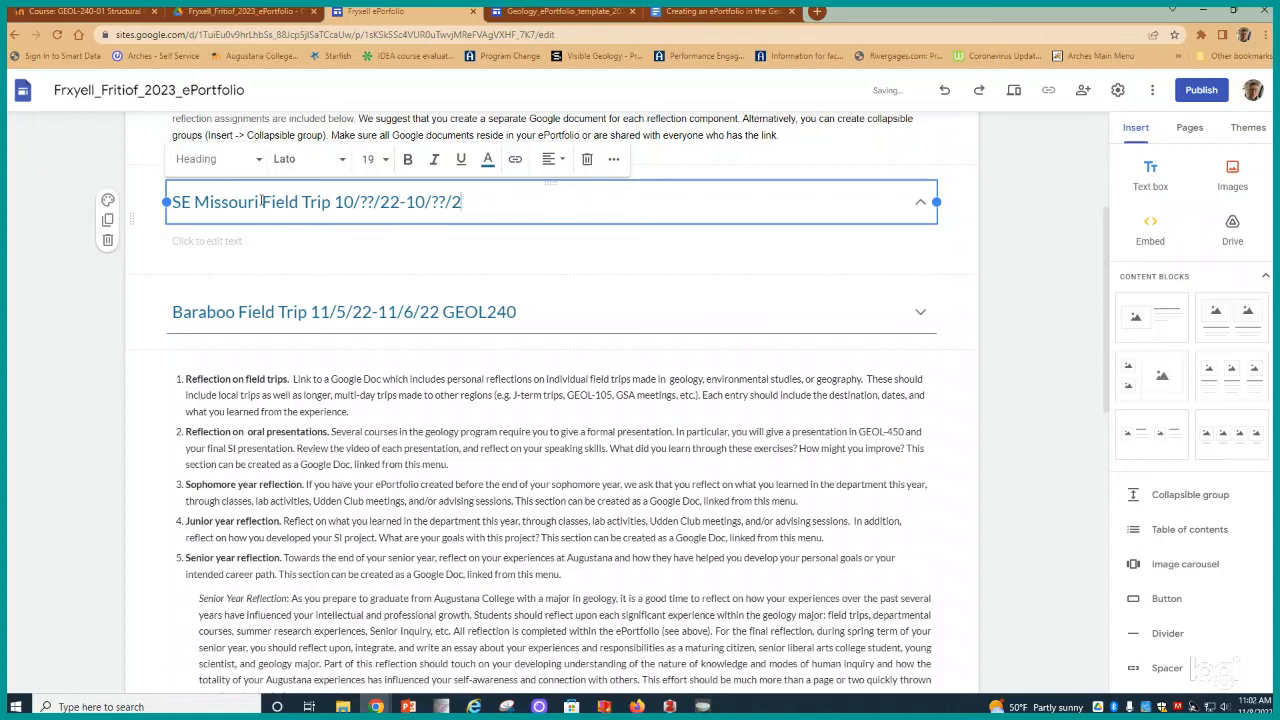
type(" GEOL360")
- Add the placeholder body text "reflection reflection reflection" to the SE Missouri group
left_click(208, 246)
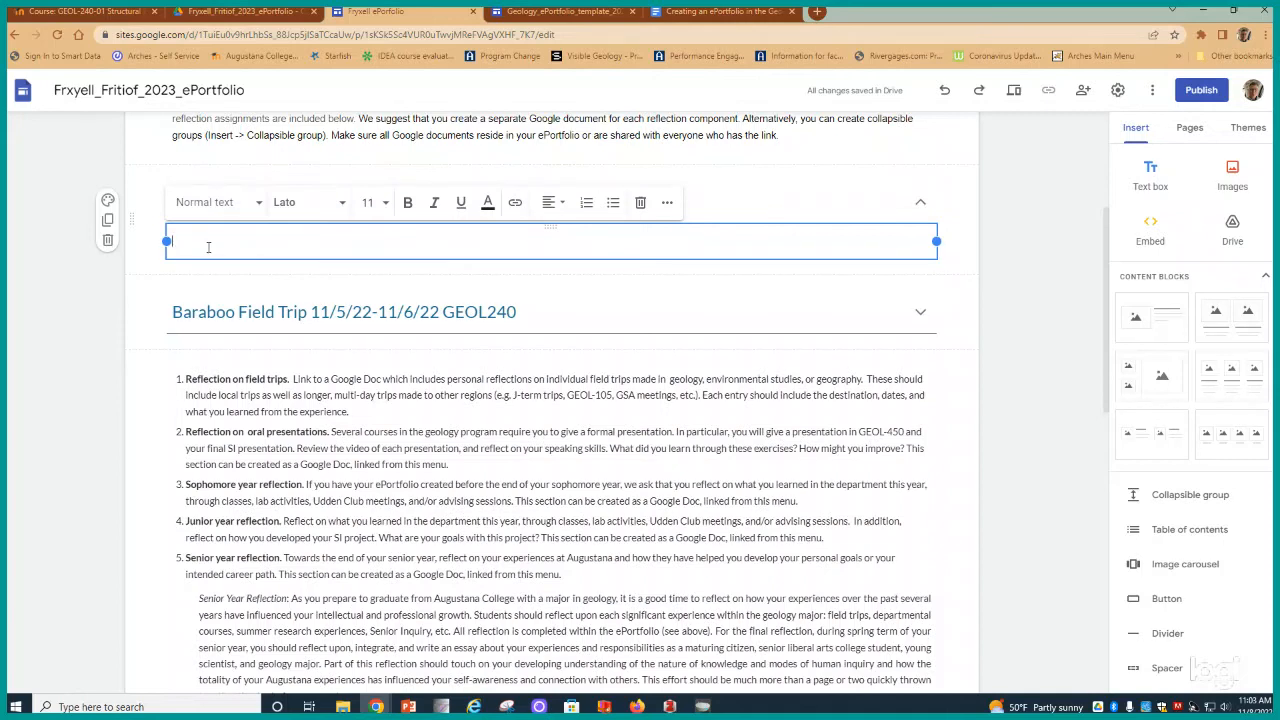
type("reflection reflect")
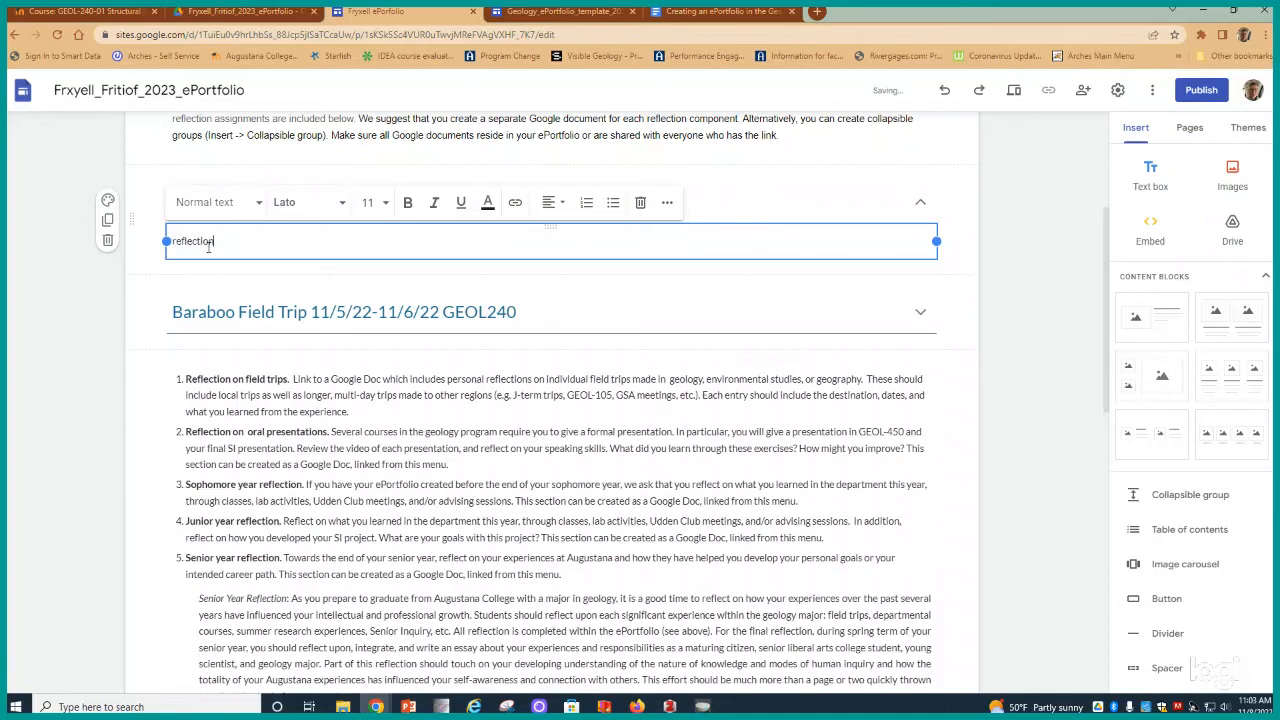
type("ion reflection")
left_click(167, 388)
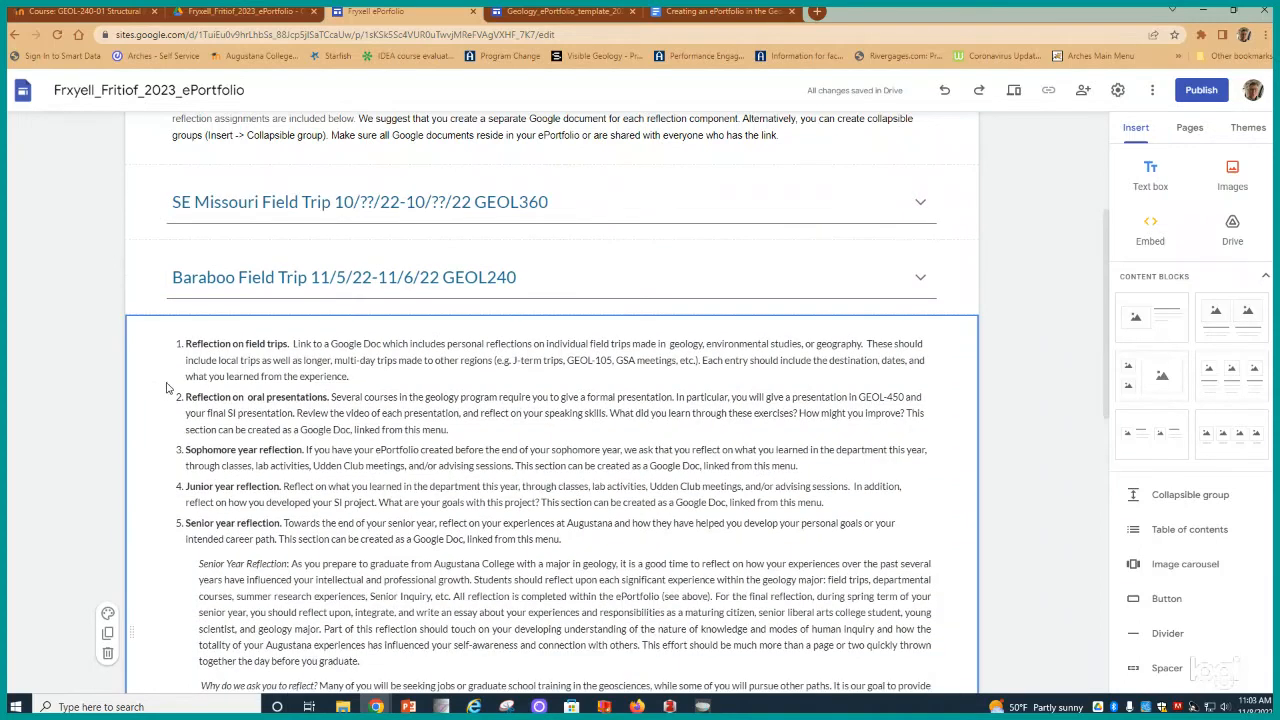
- Preview the site and expand and collapse both field trip groups, switching between the Biographical Information and Reflection pages
scroll(465, 235, "up", 2)
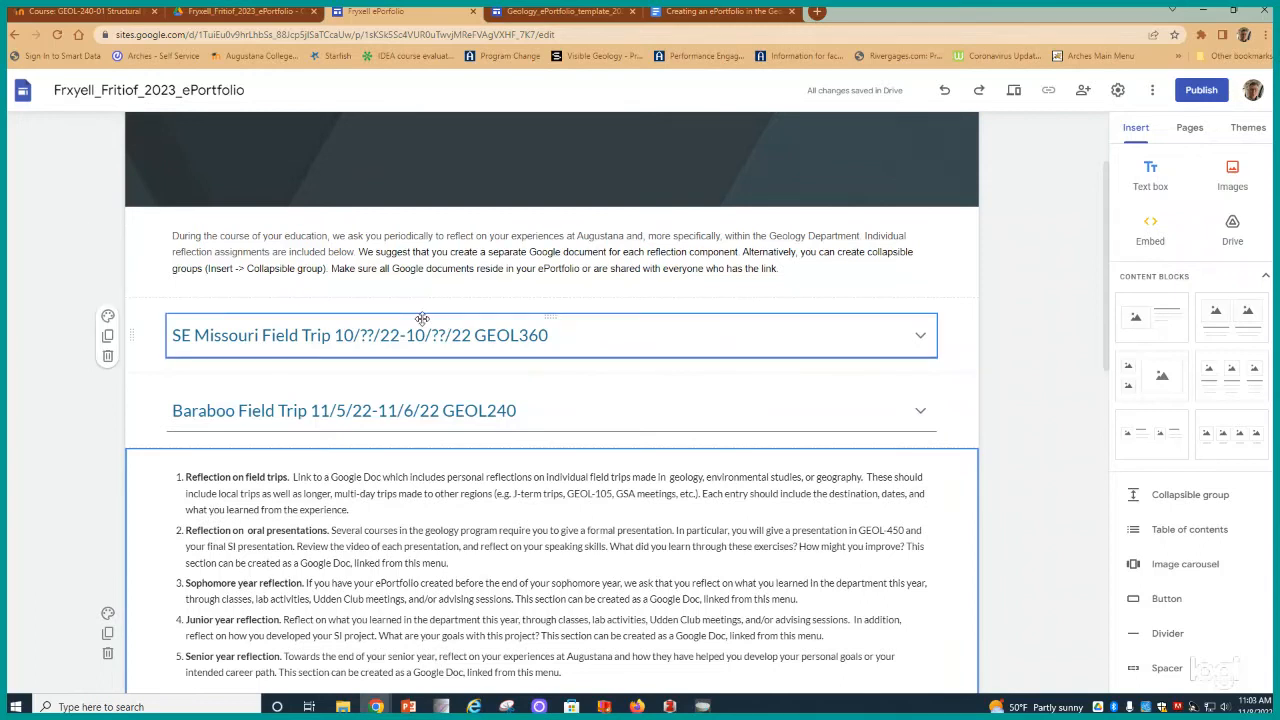
left_click(1015, 95)
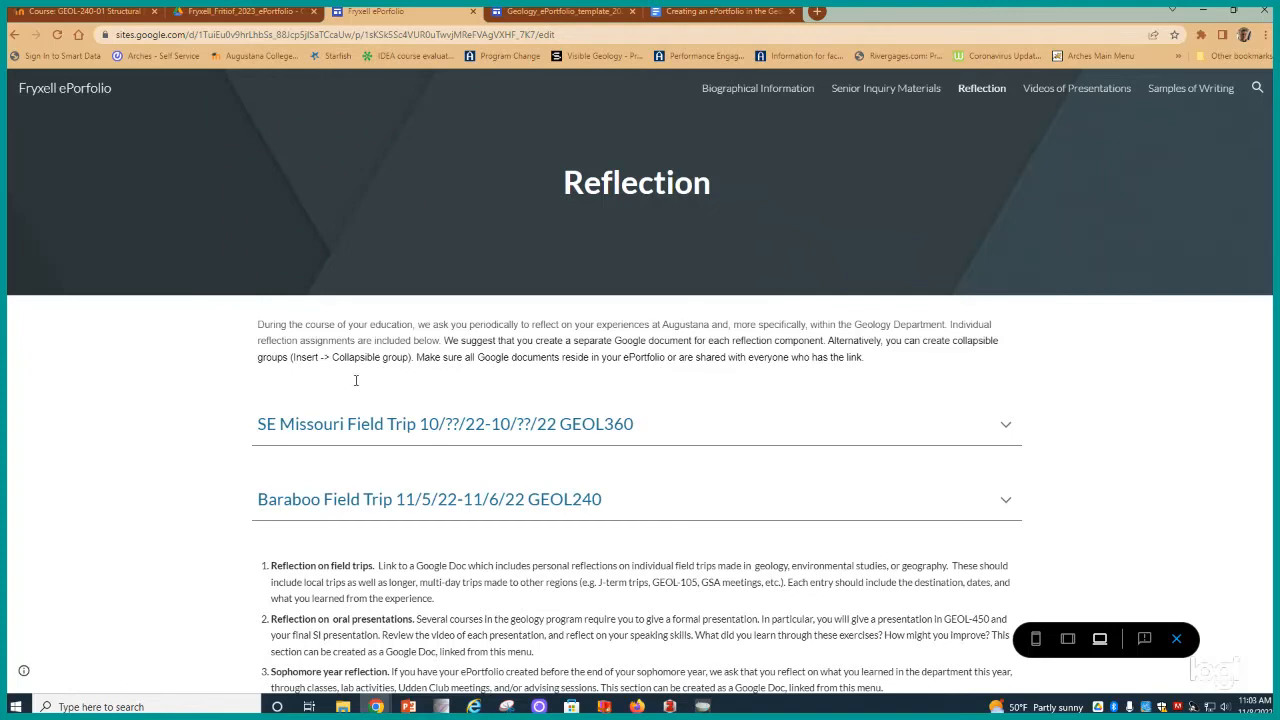
left_click(302, 436)
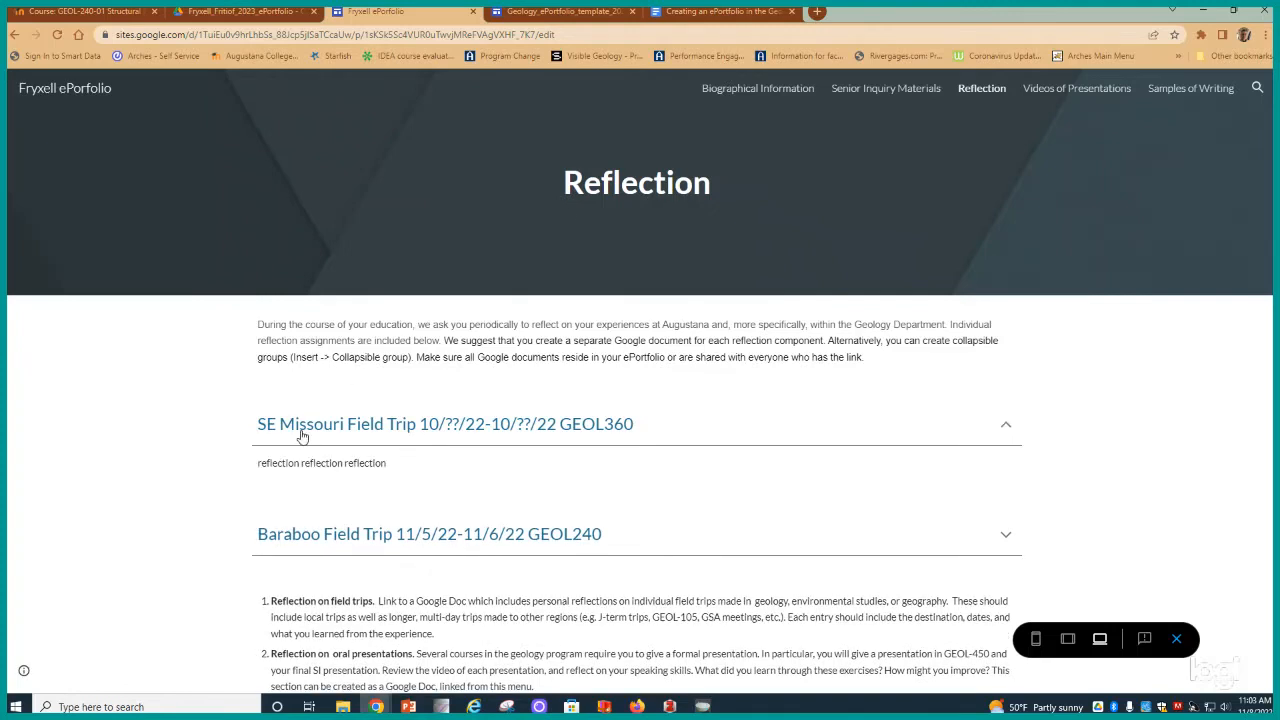
left_click(302, 436)
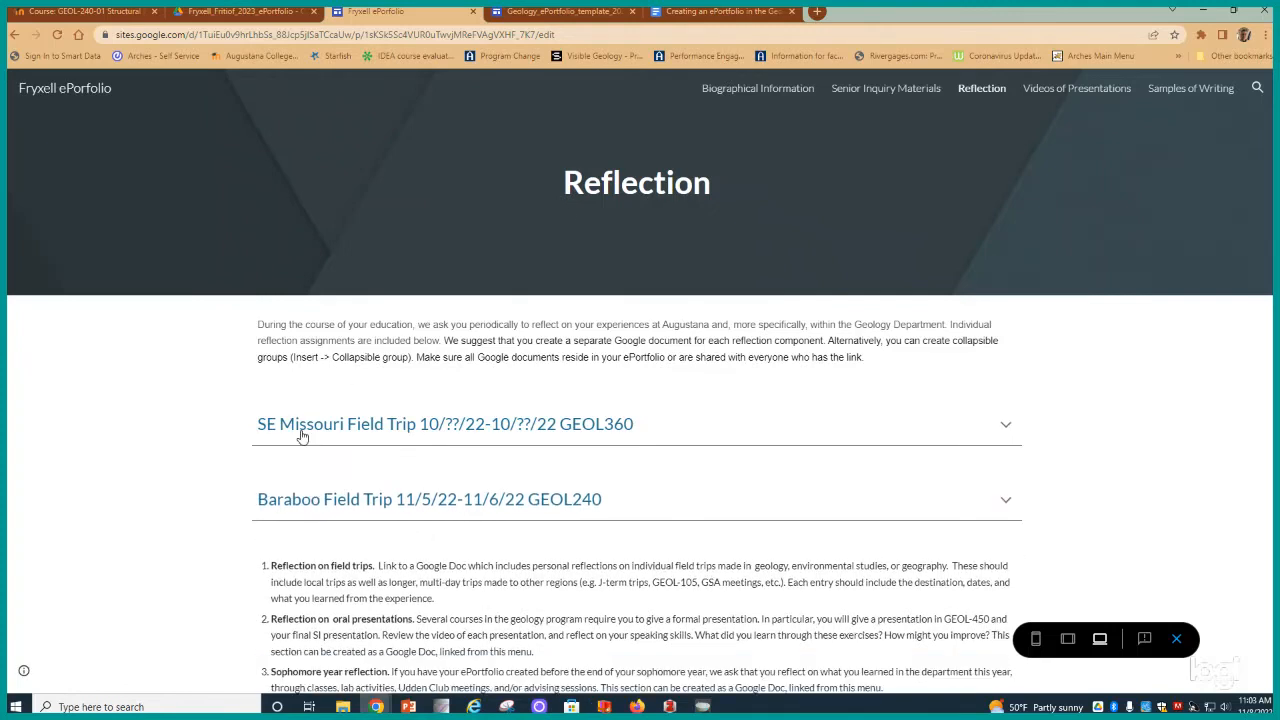
left_click(312, 506)
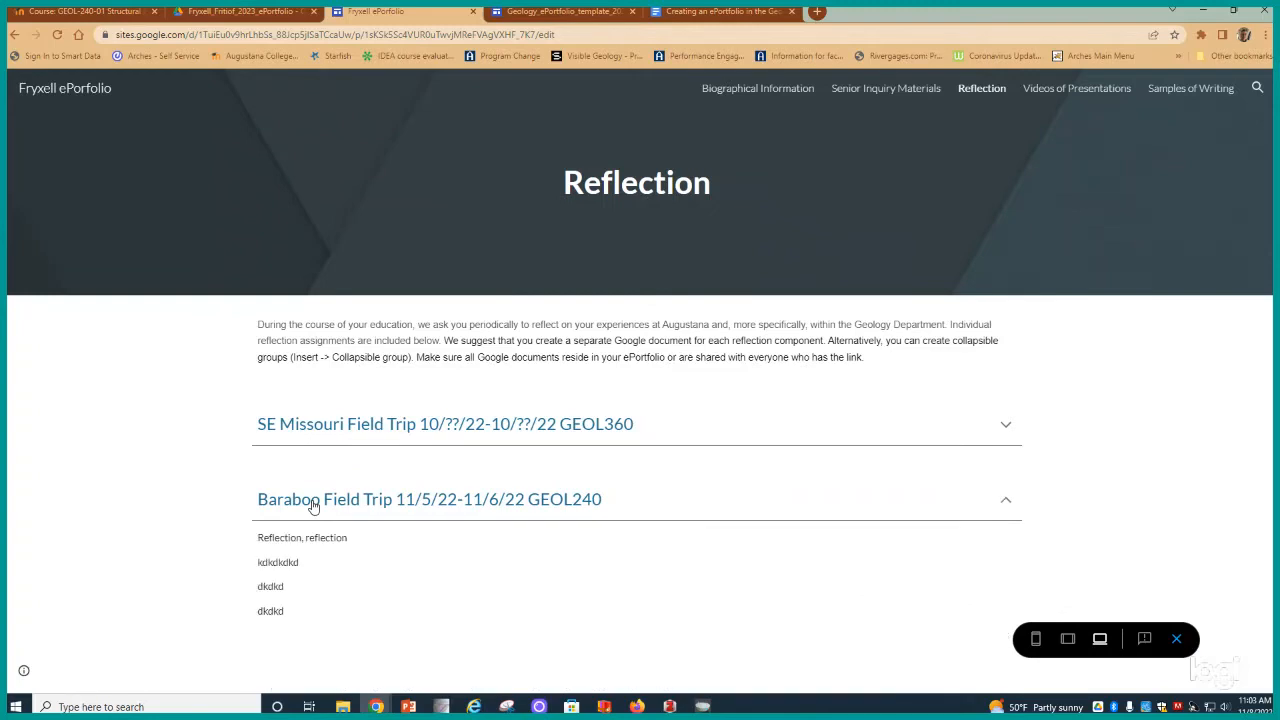
left_click(312, 506)
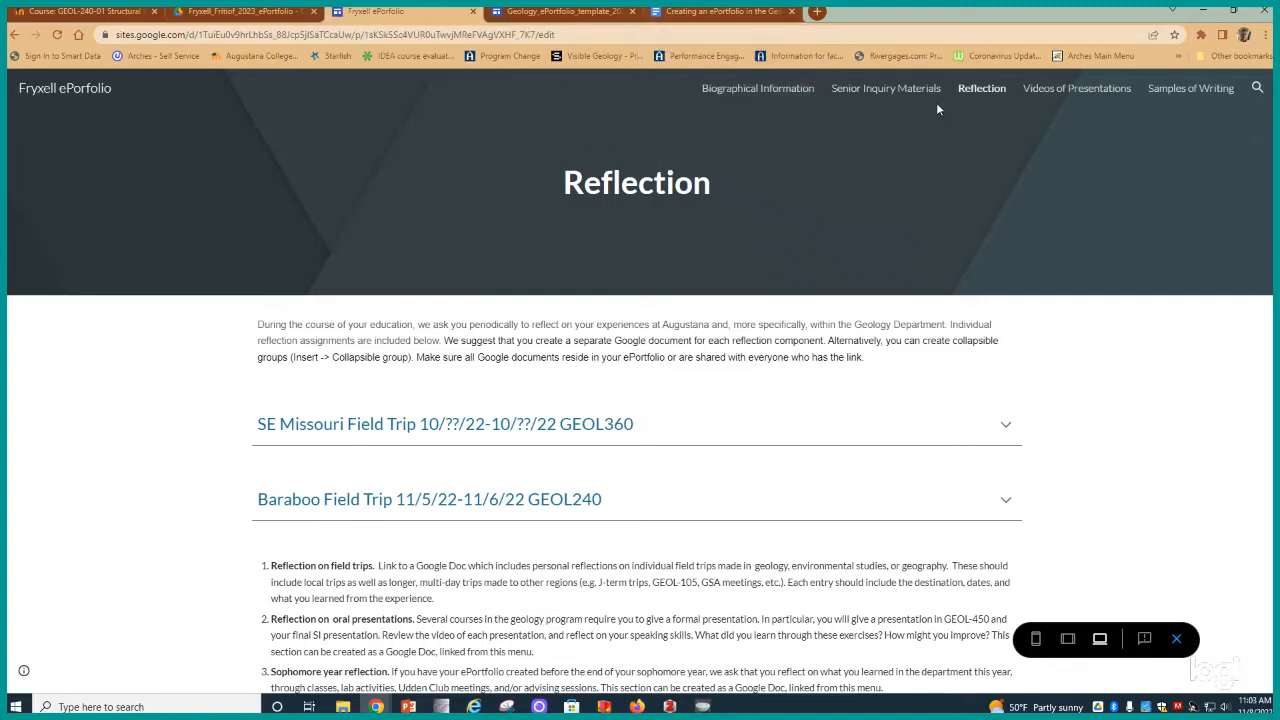
left_click(742, 91)
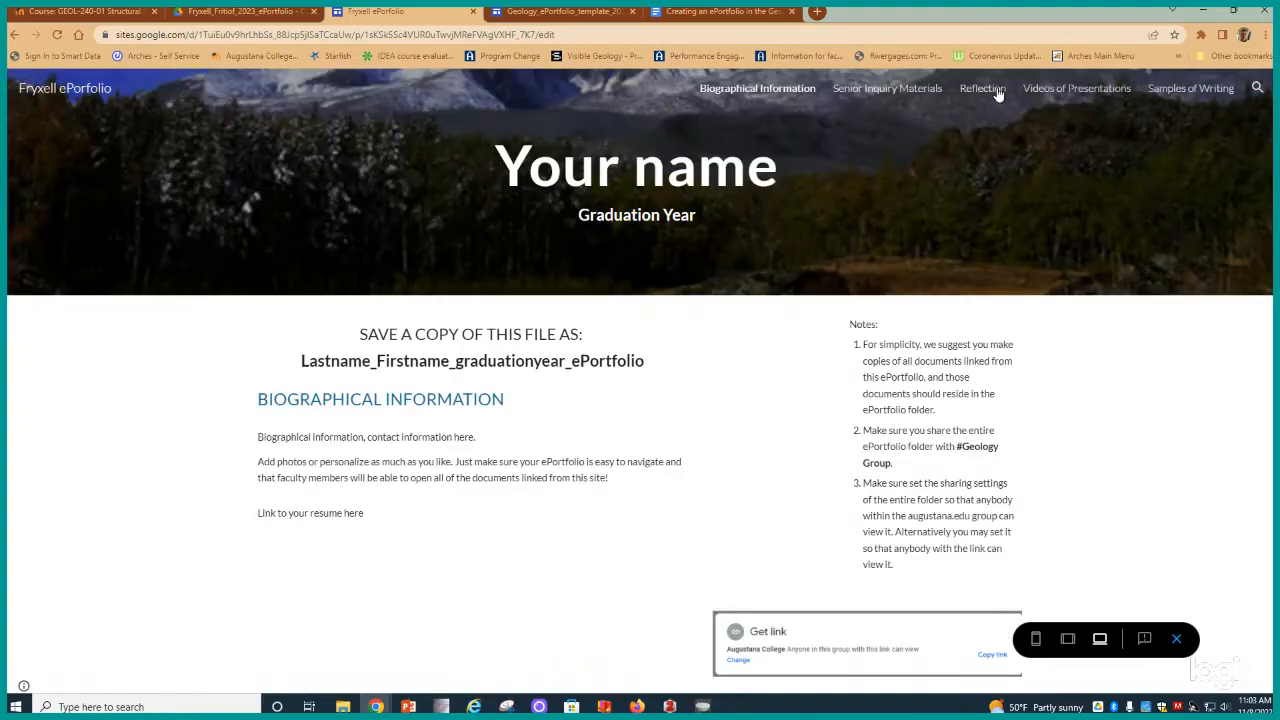
left_click(983, 91)
scroll(975, 278, "down", 3)
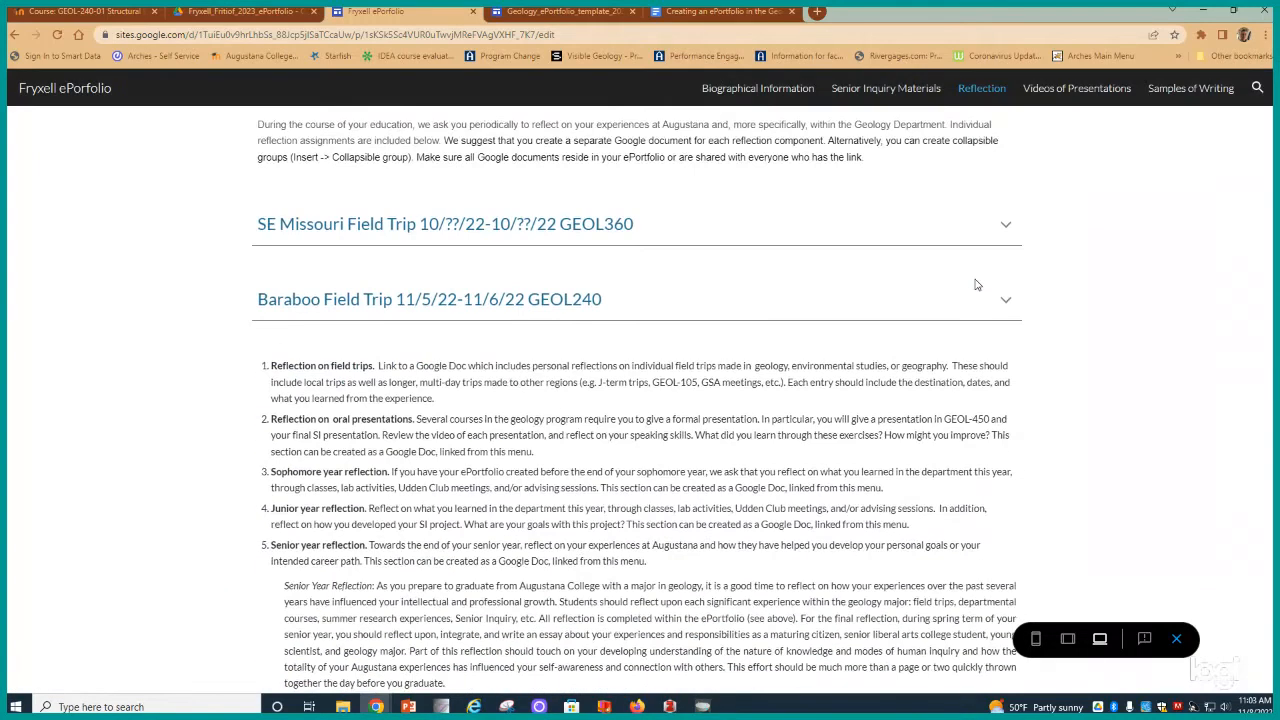
scroll(975, 278, "up", 3)
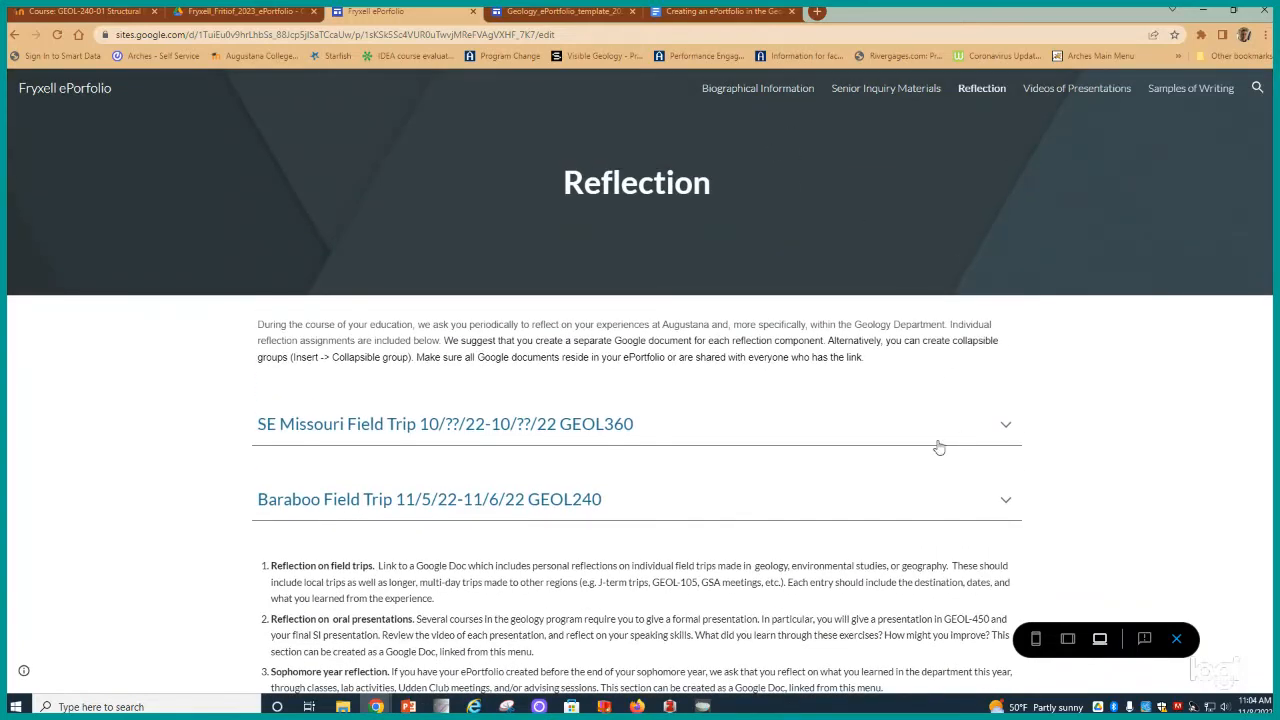
left_click(1007, 426)
left_click(1007, 427)
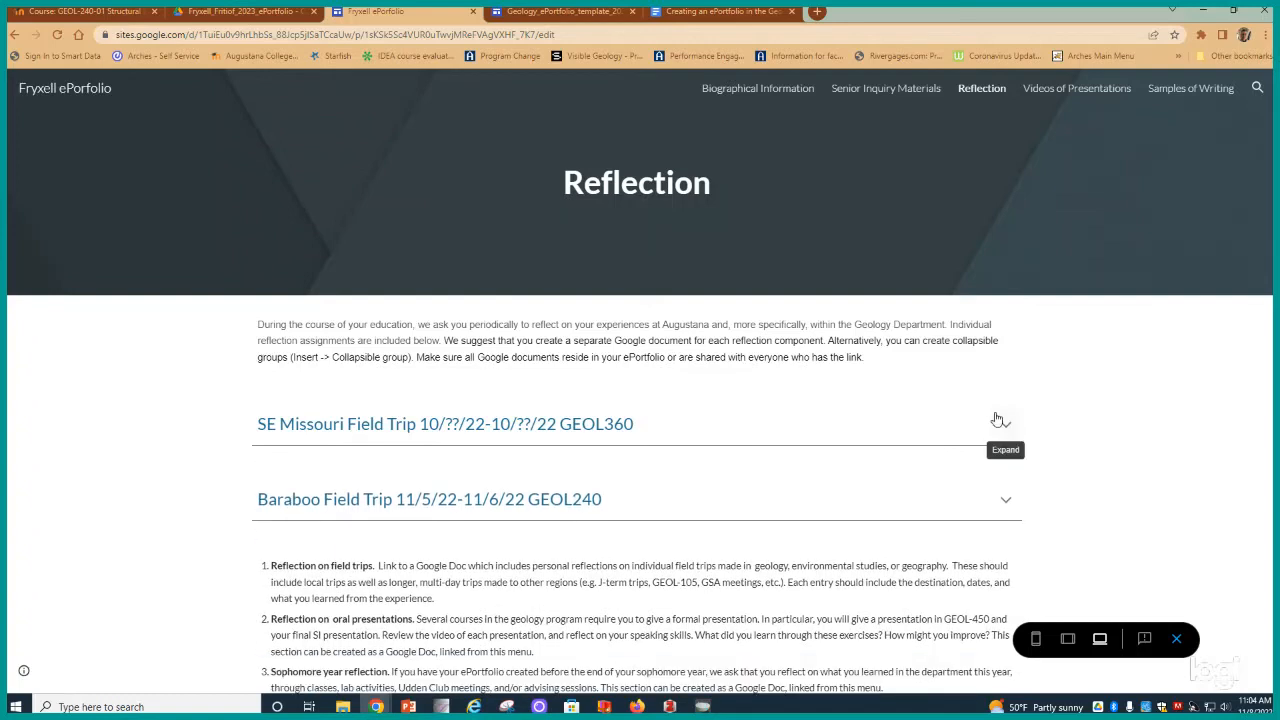
- Leave the preview and open the Videos of Presentations page in the editor
left_click(13, 35)
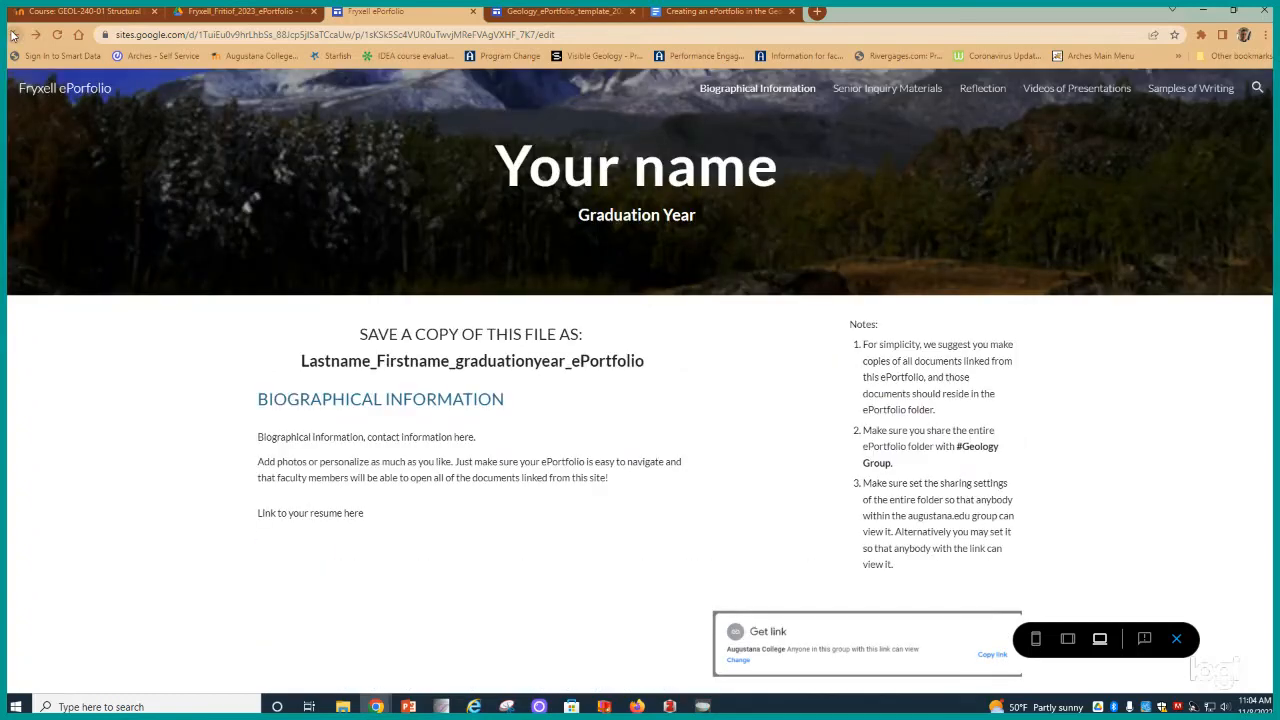
left_click(13, 35)
left_click(13, 35)
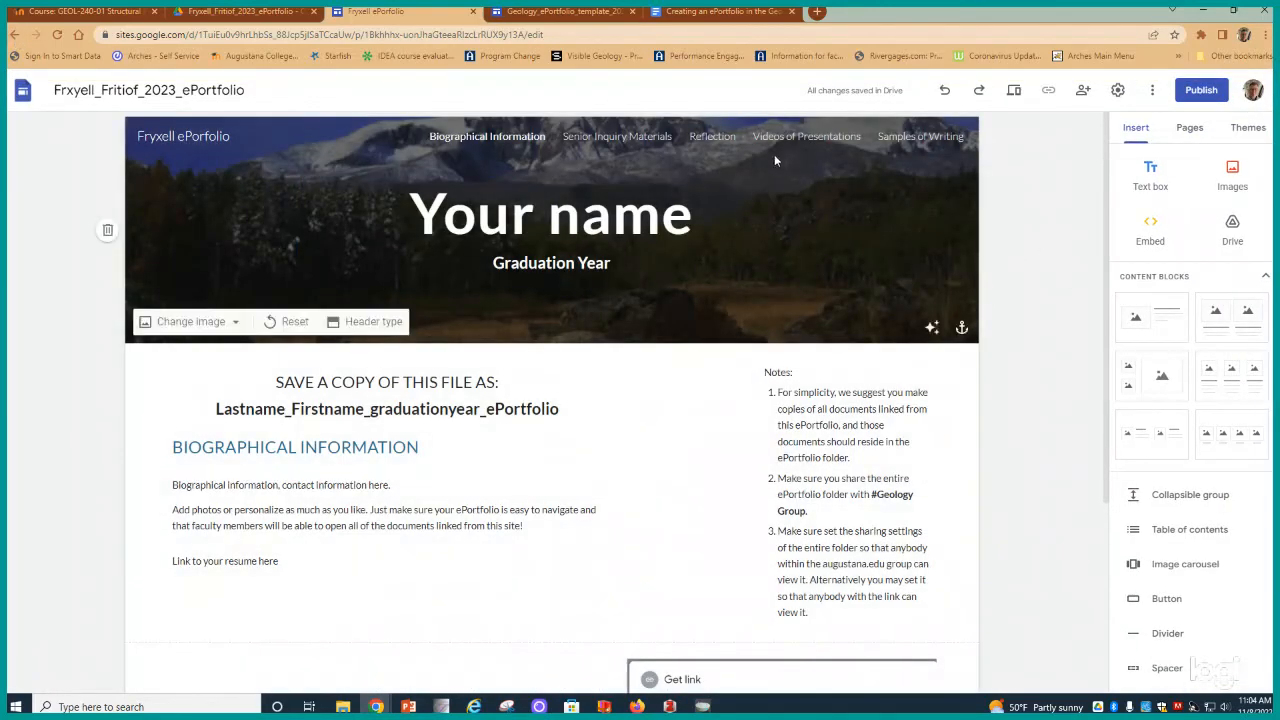
left_click(712, 138)
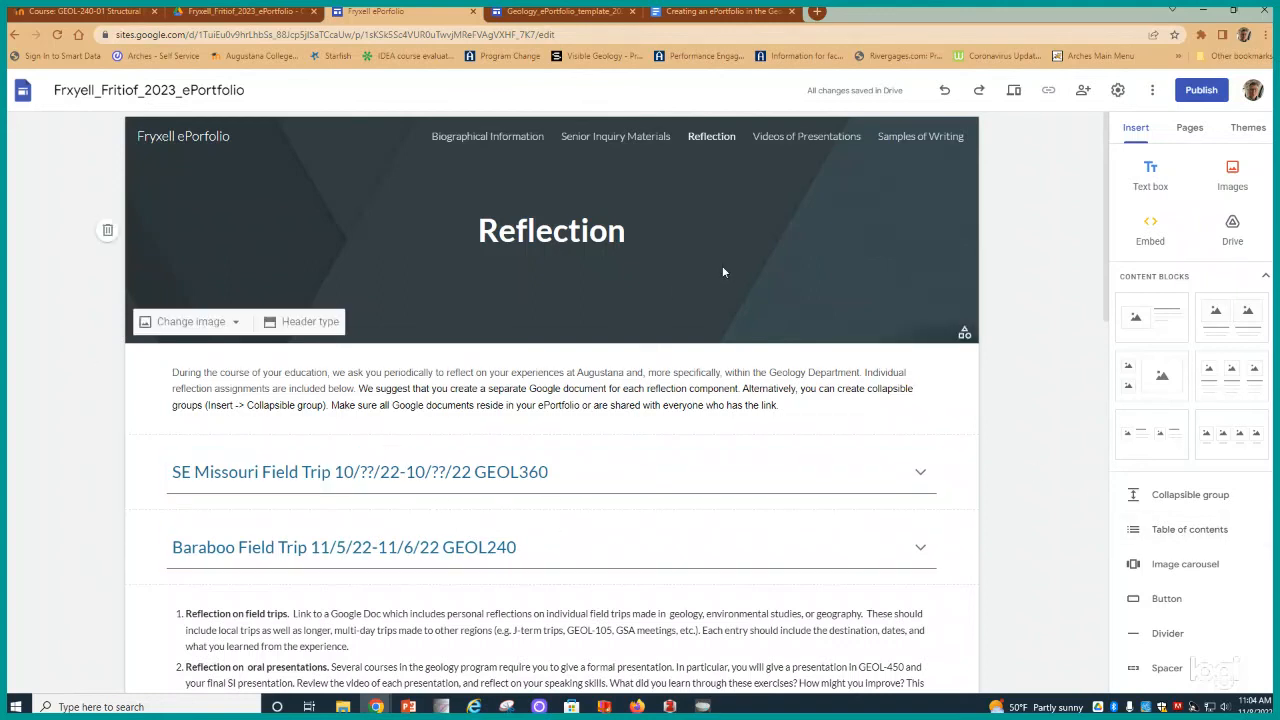
left_click(811, 143)
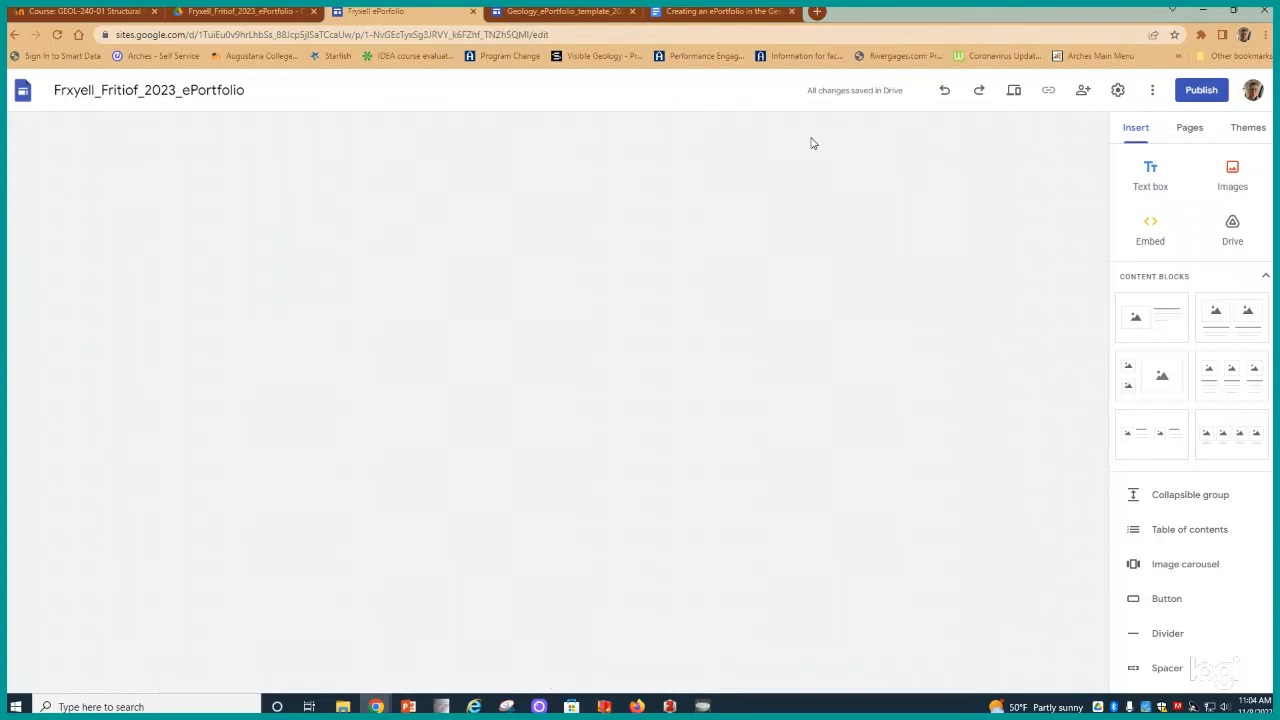